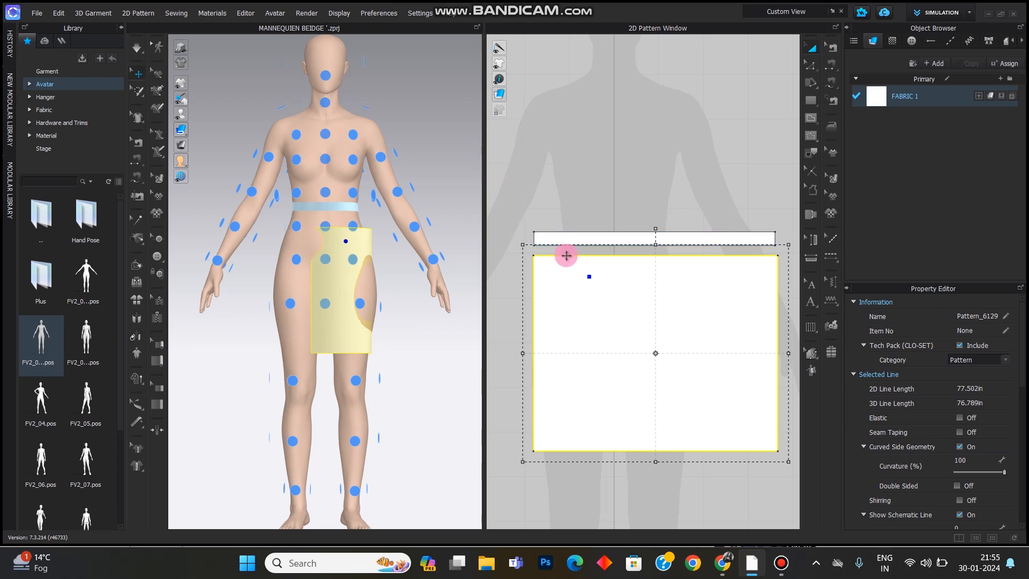
click(566, 241)
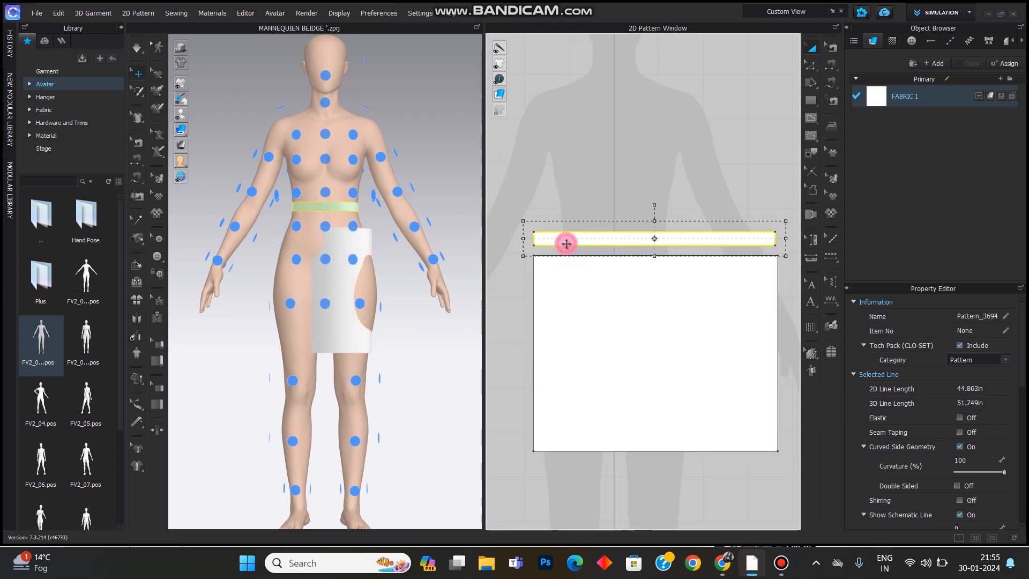
click(601, 309)
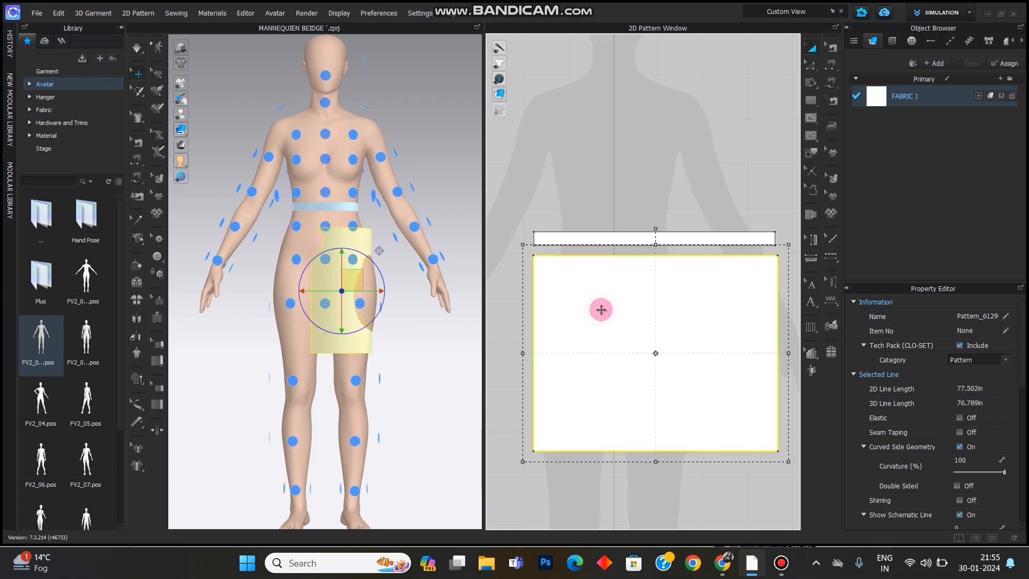
scroll(612, 311, up, 1)
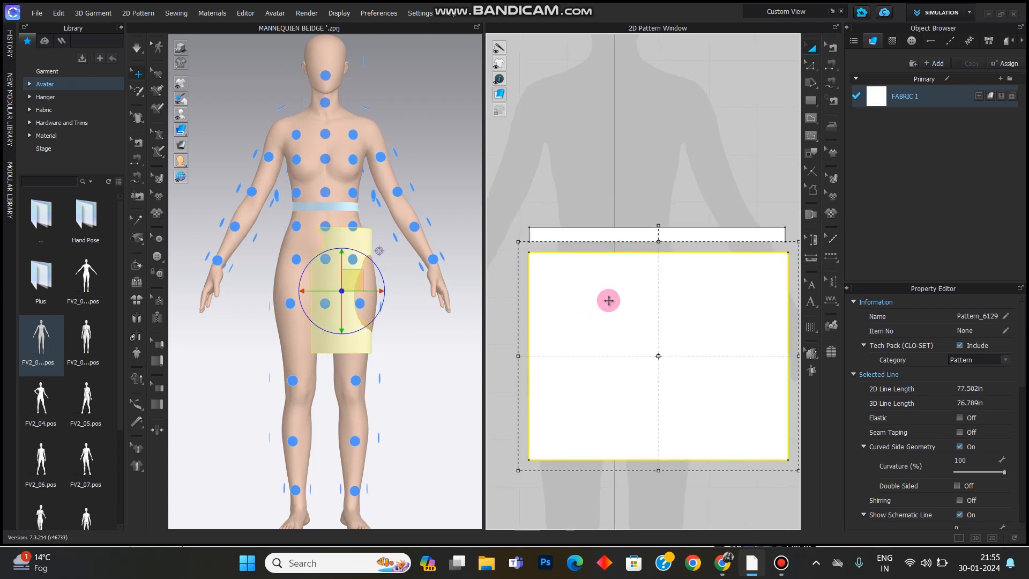
click(992, 538)
scroll(548, 316, down, 1)
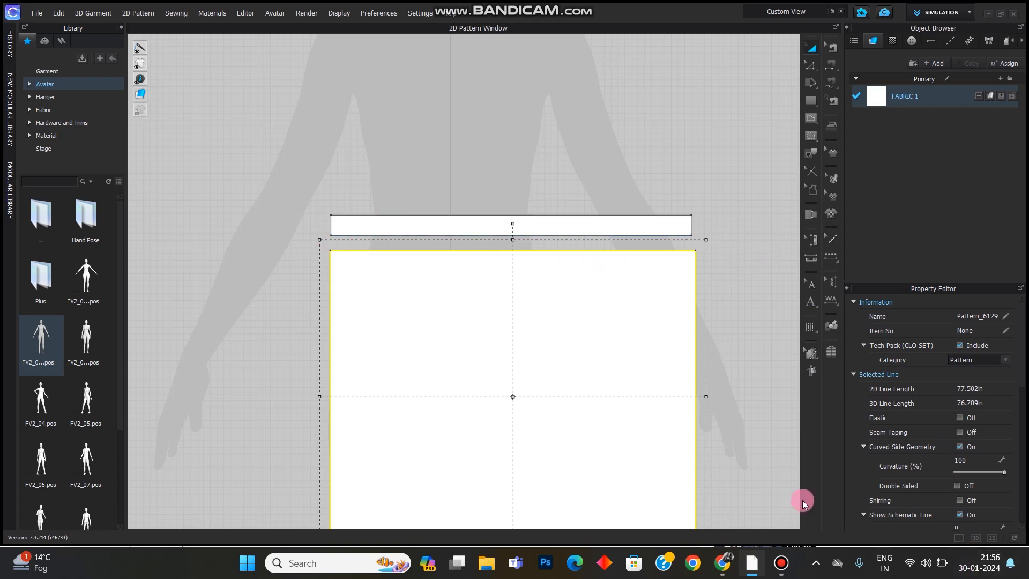
click(960, 538)
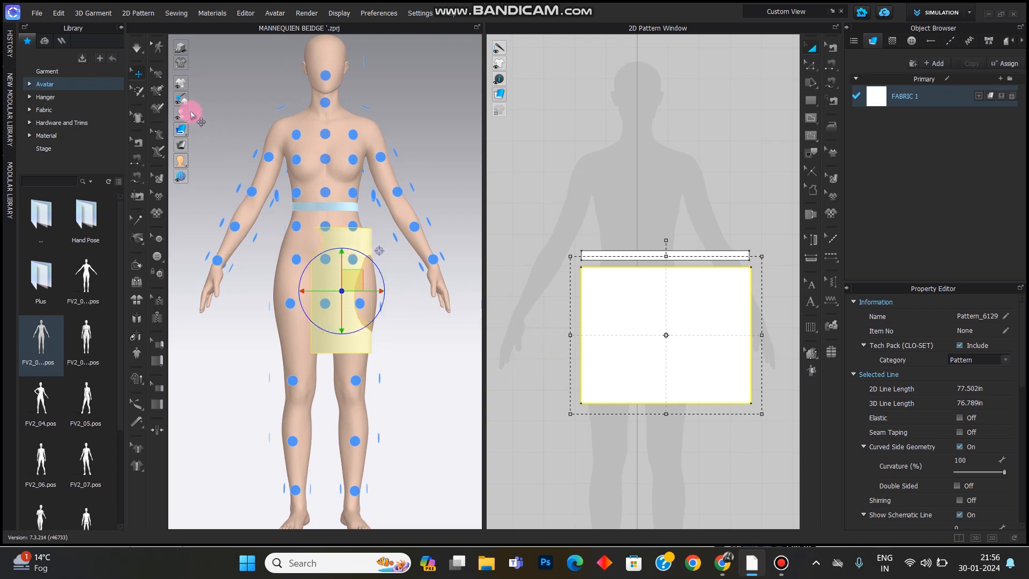
drag(192, 116, 214, 117)
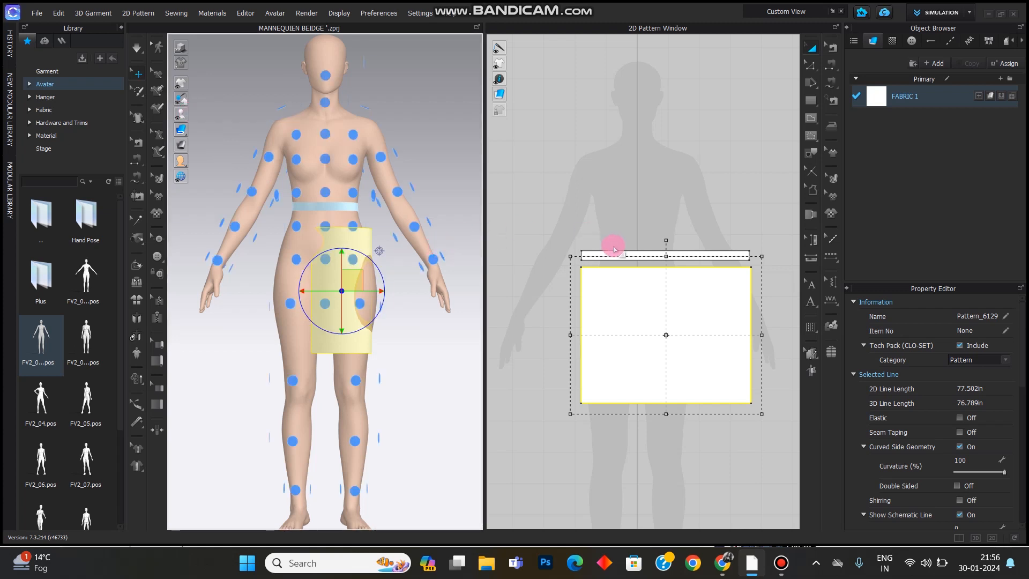
Sew the waistband's lower edge to the upper edge of the rectangular skirt panel and simulate the drape
scroll(614, 249, up, 2)
click(827, 62)
click(856, 62)
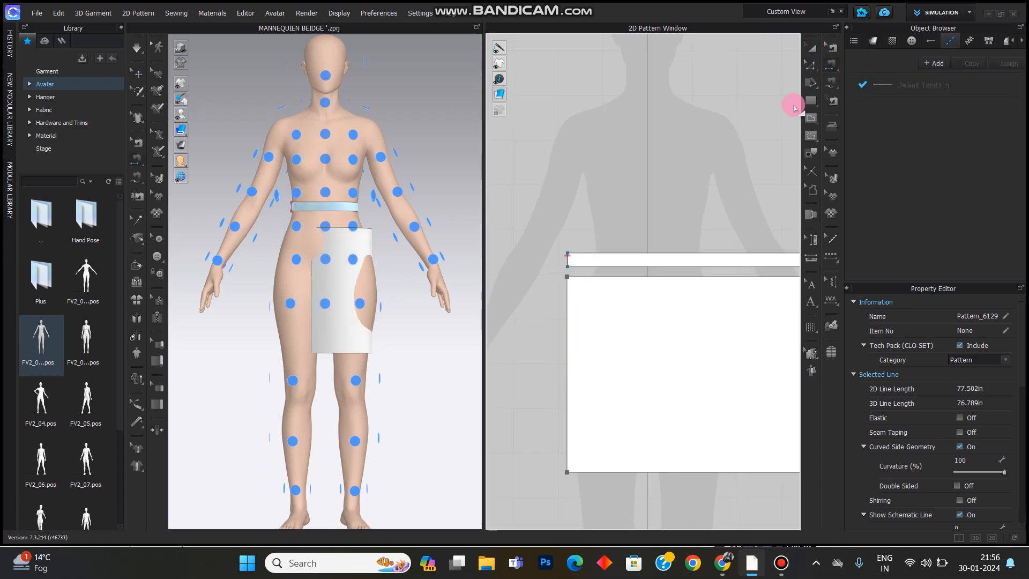
click(607, 268)
click(611, 277)
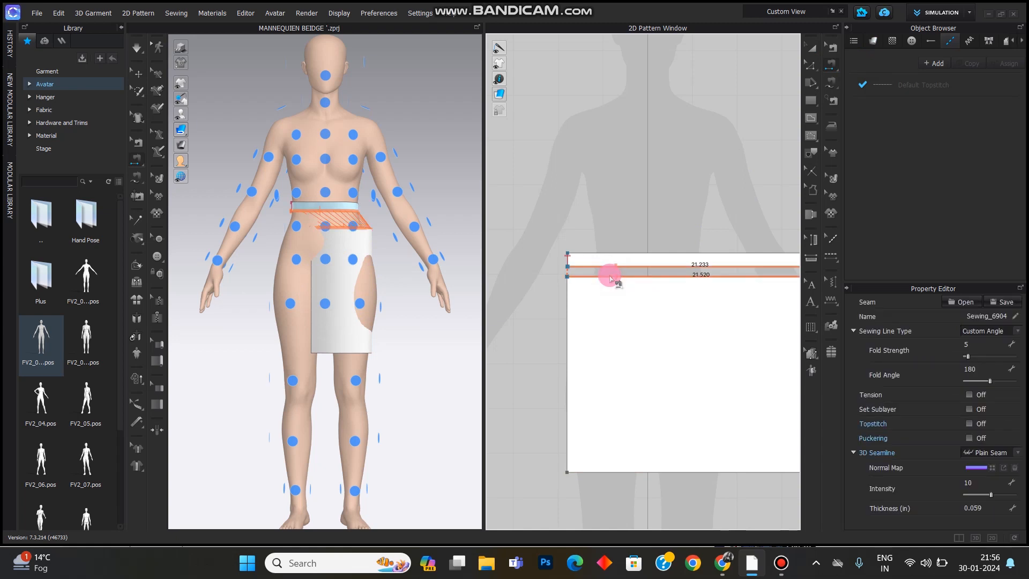
key(space)
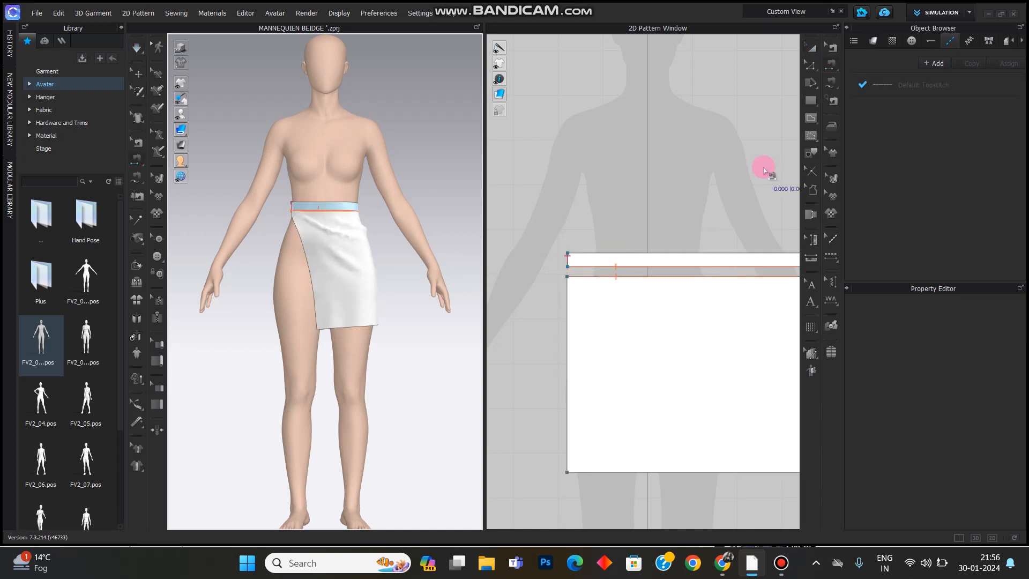
Move the skirt panel down in the 2D pattern layout to leave a wider gap below the waistband
click(816, 49)
scroll(631, 161, down, 4)
click(652, 230)
scroll(655, 232, up, 2)
drag(653, 233, 653, 270)
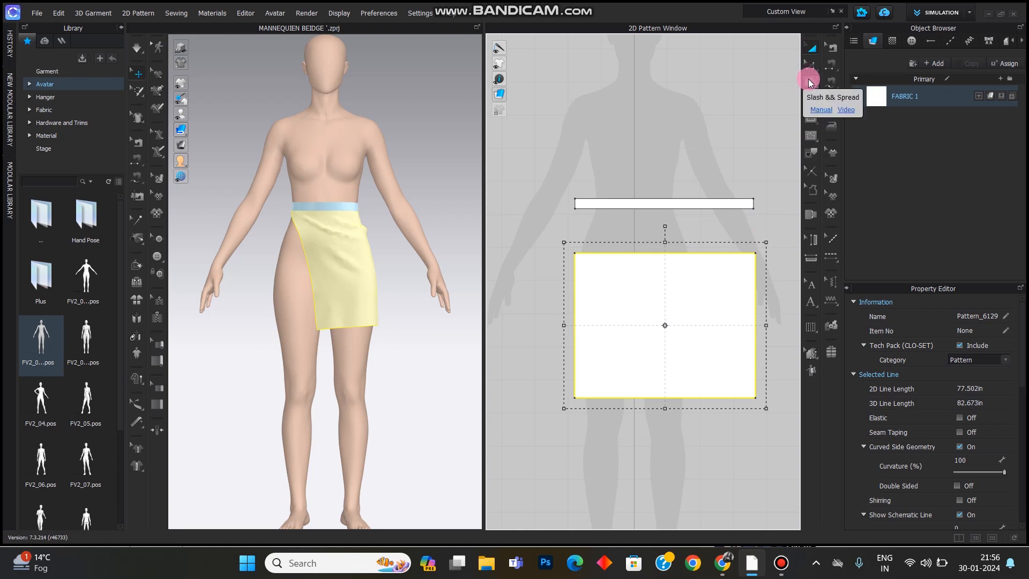
Slash & Spread the skirt panel along a vertical line at its centre, rotating the left half outward to flare the hem
drag(809, 82, 840, 80)
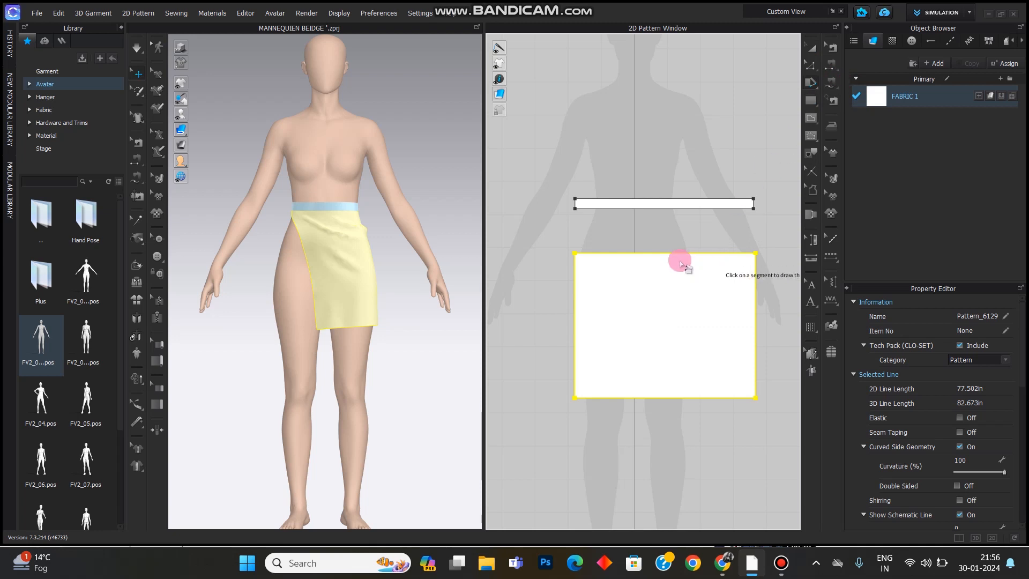
click(664, 254)
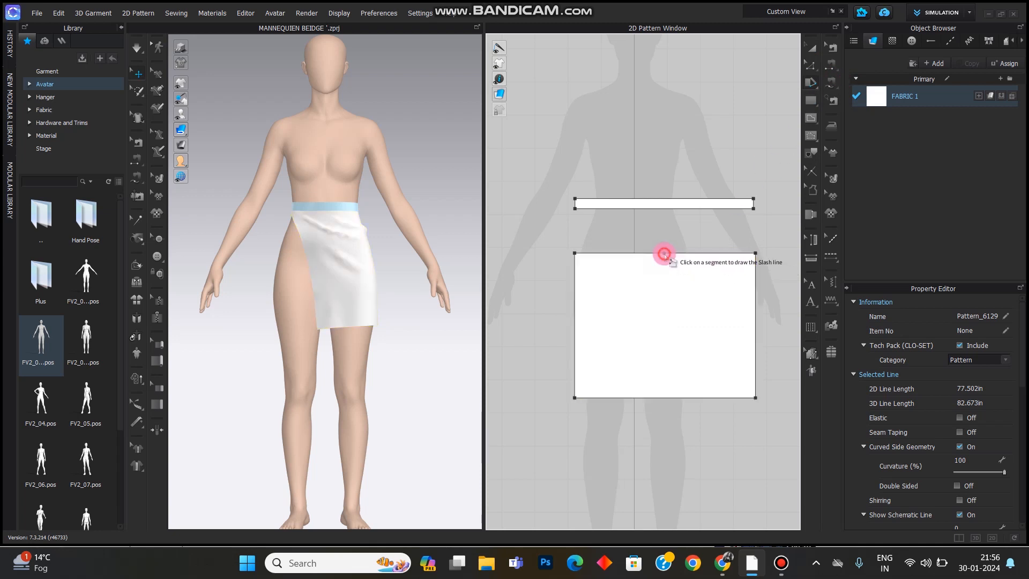
click(664, 399)
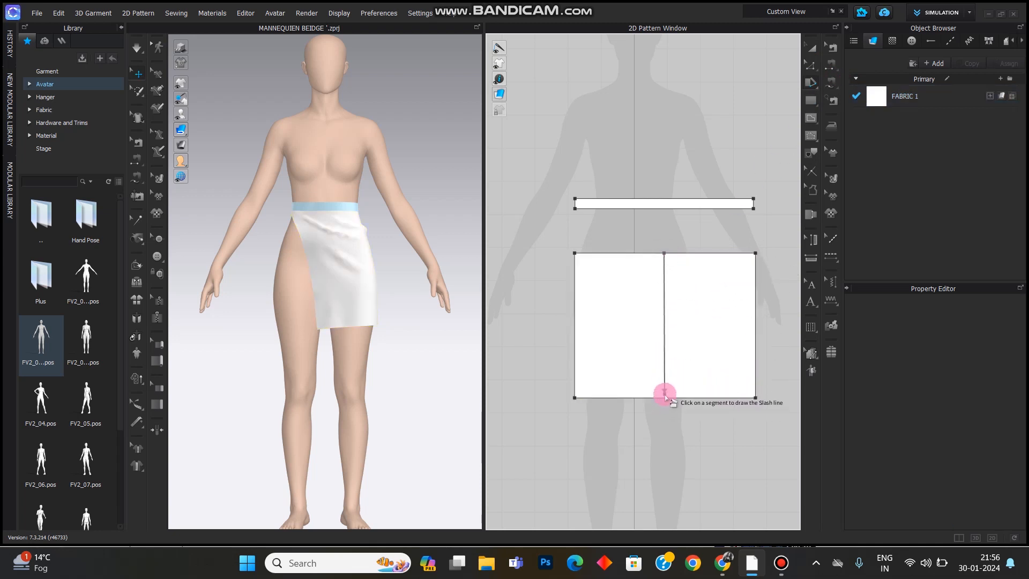
click(636, 399)
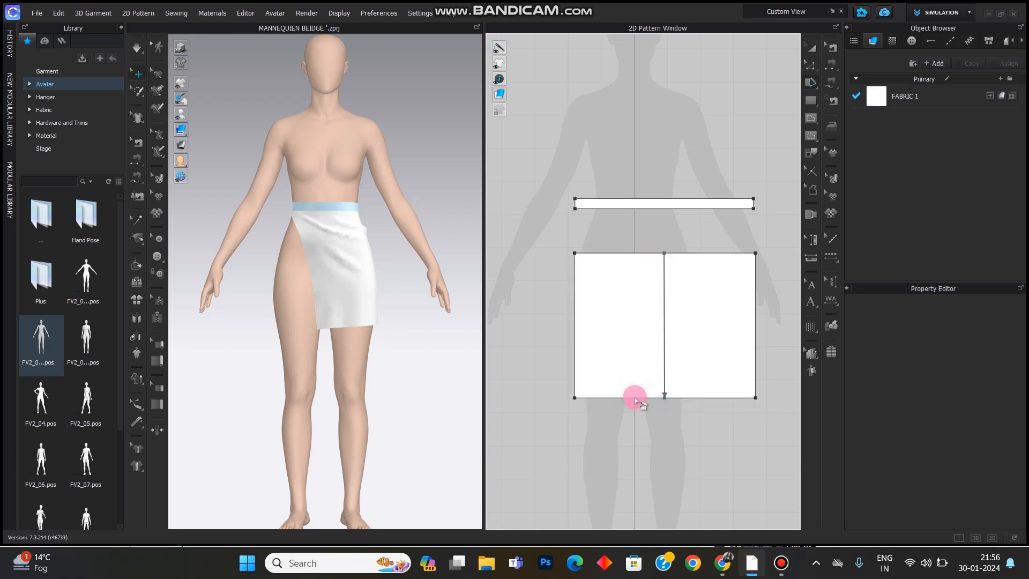
click(605, 392)
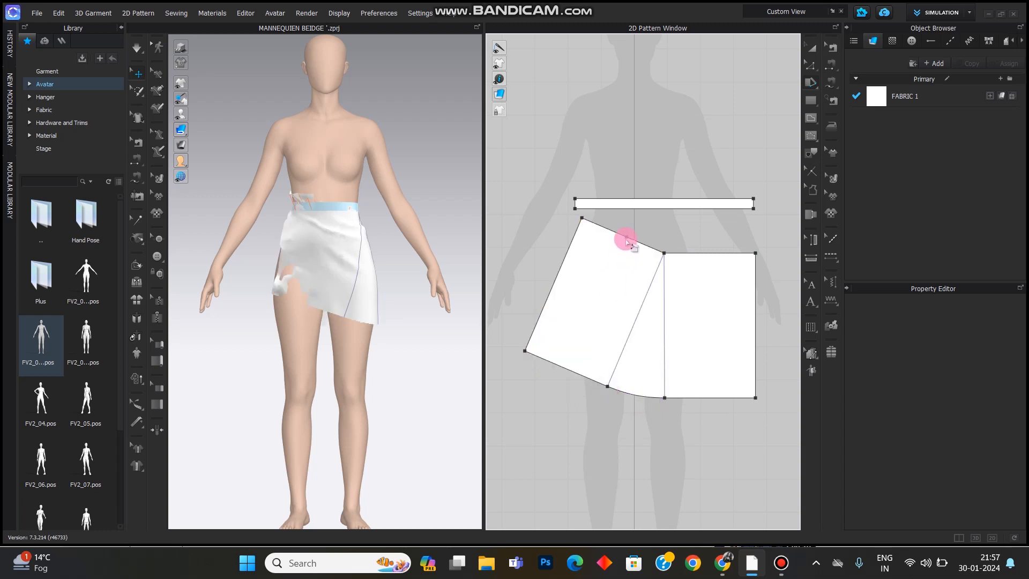
Slash & Spread the panel's left half along its middle, rotating the outer section by about 25° for a hem opening of about 7.5 in
click(626, 237)
click(567, 367)
click(539, 351)
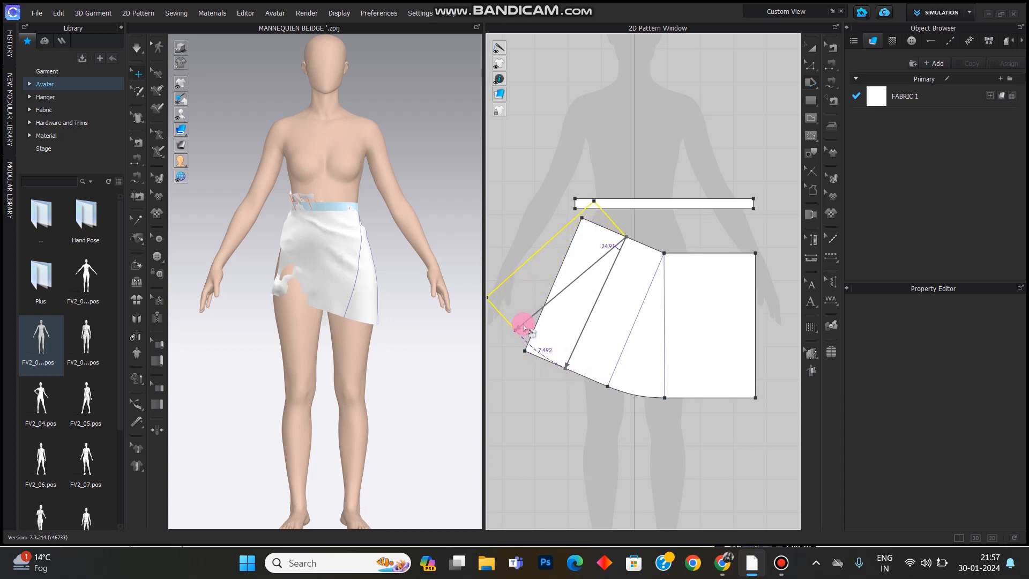
click(523, 328)
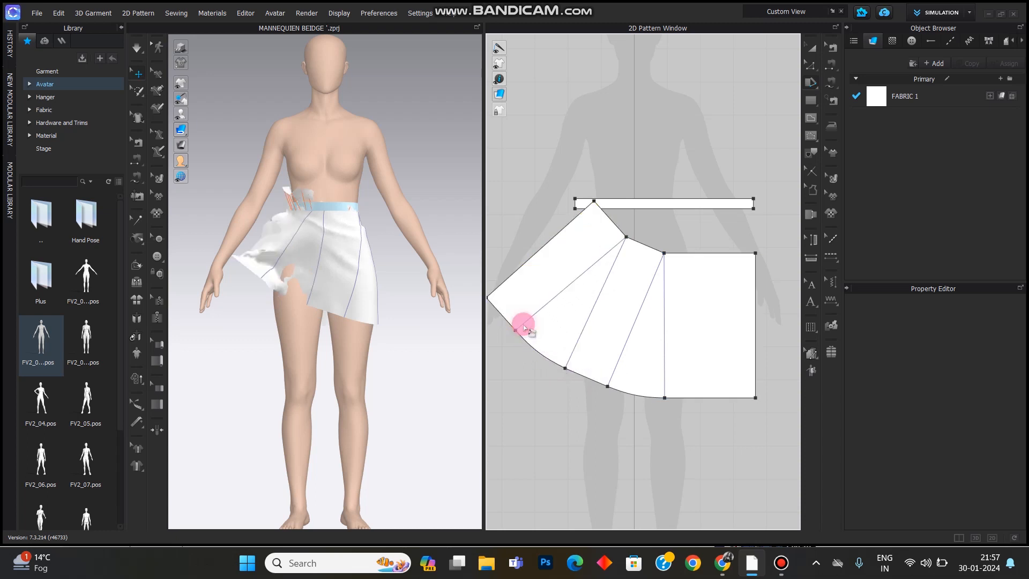
Slash & Spread the panel's right half along a vertical line at its middle, rotating the outer section outward
click(710, 253)
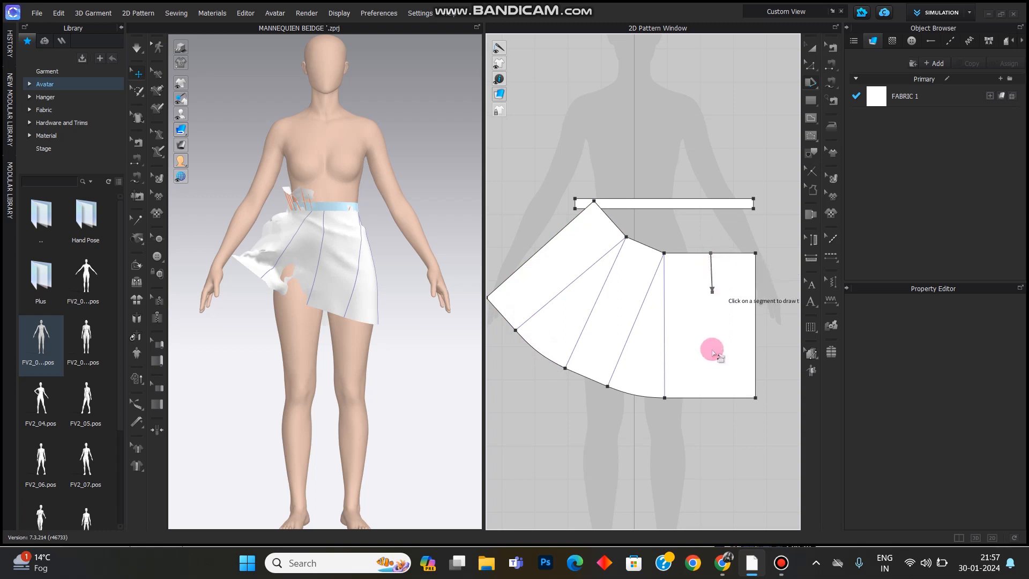
click(711, 397)
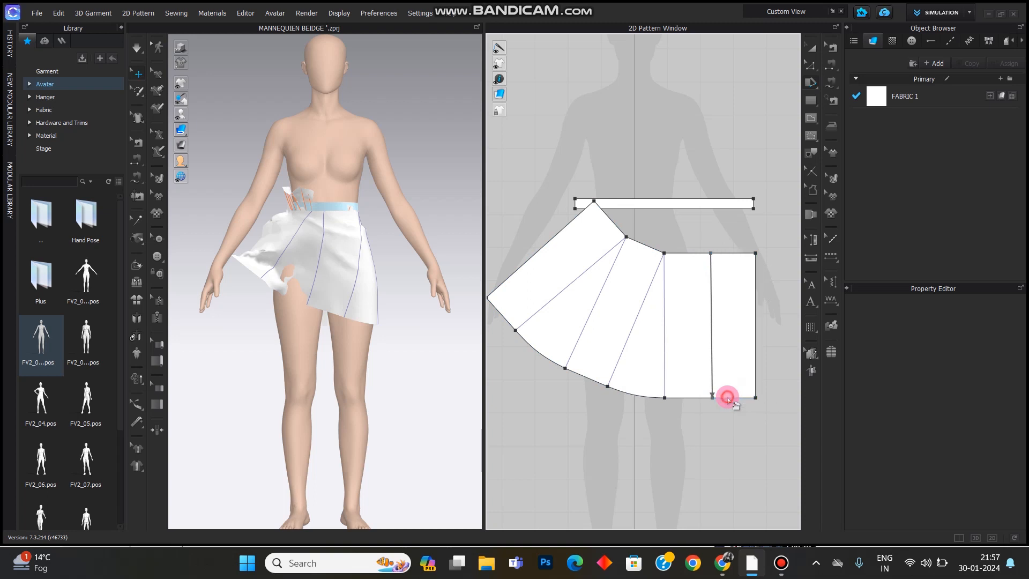
drag(746, 395, 765, 369)
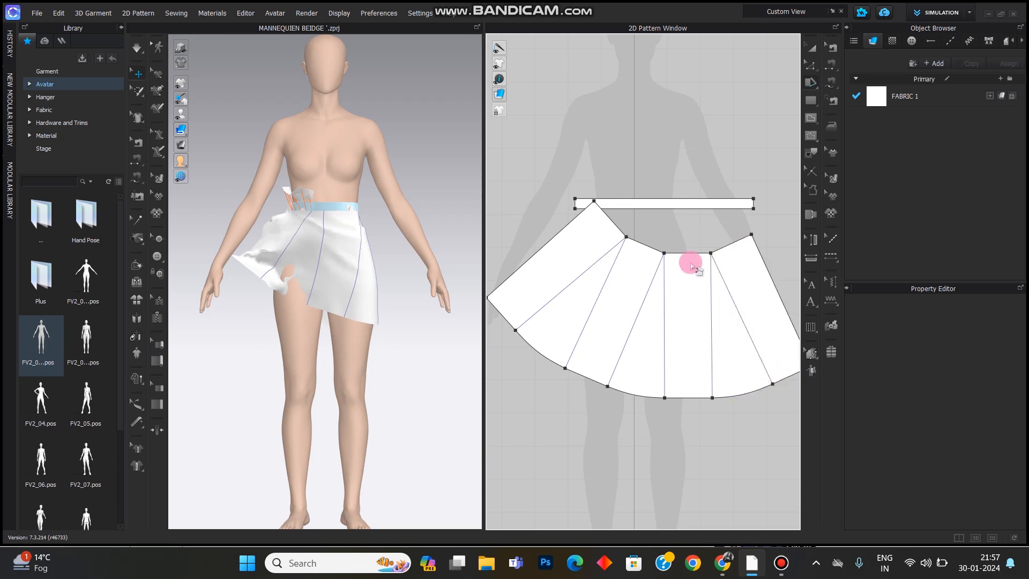
Slash & Spread the narrow middle section of the skirt from waist to hem, rotating everything left of the line by about 25°
drag(688, 253, 690, 397)
click(690, 397)
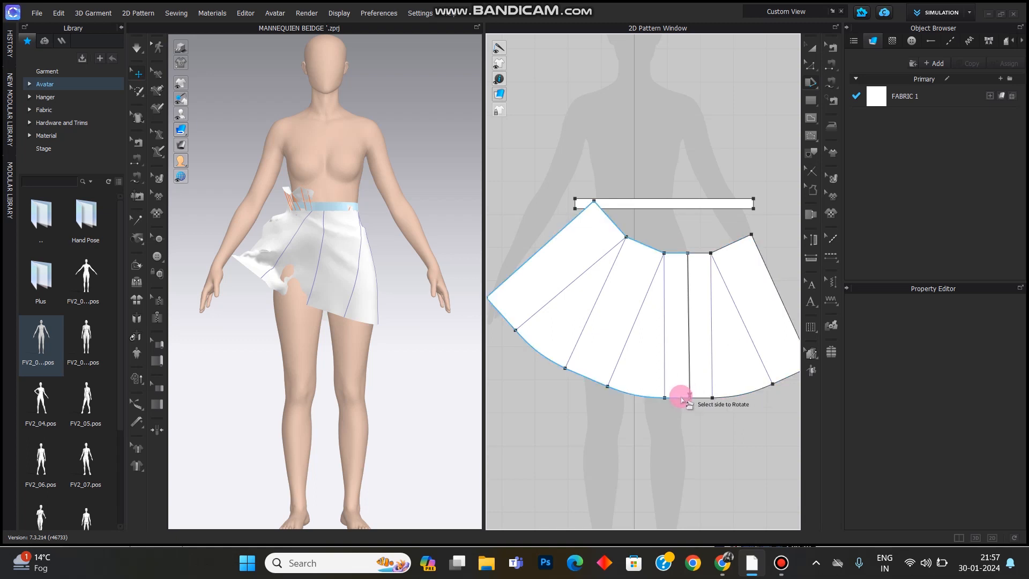
drag(670, 398, 628, 390)
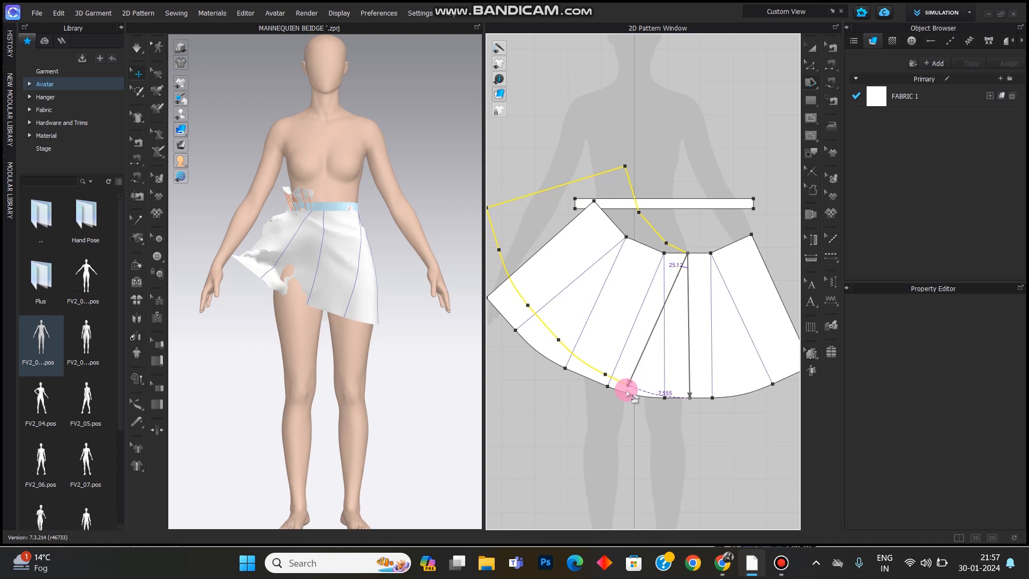
drag(627, 391, 622, 384)
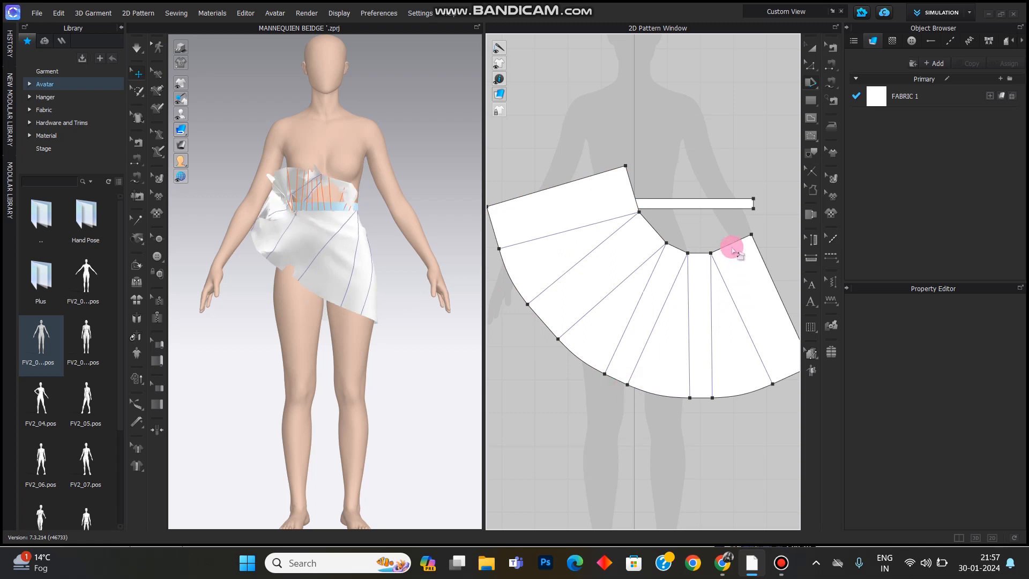
Add two more slash-and-spread openings, one in the skirt's right end section and one in its left portion, widening the flare
scroll(657, 248, down, 2)
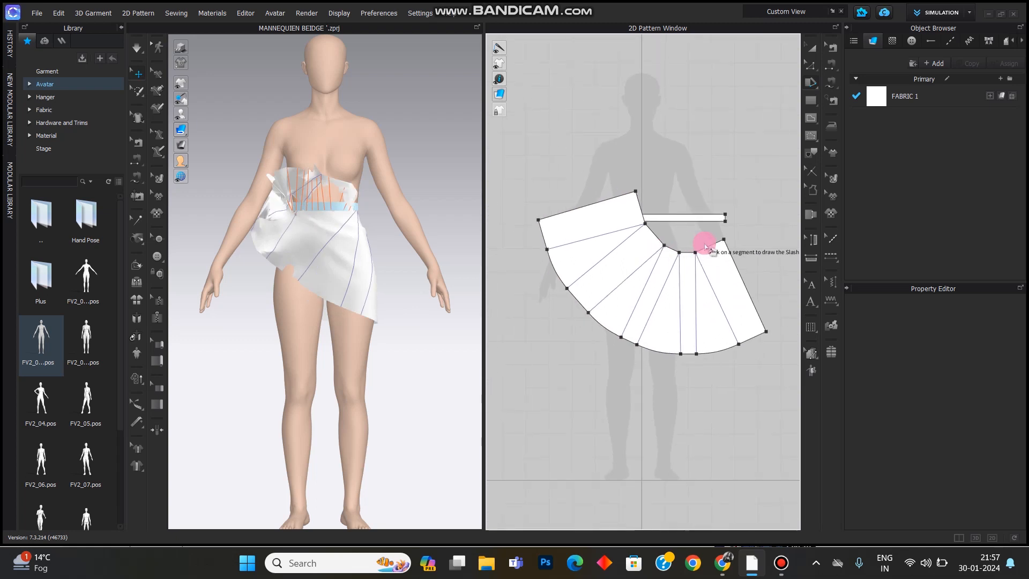
drag(715, 261, 790, 316)
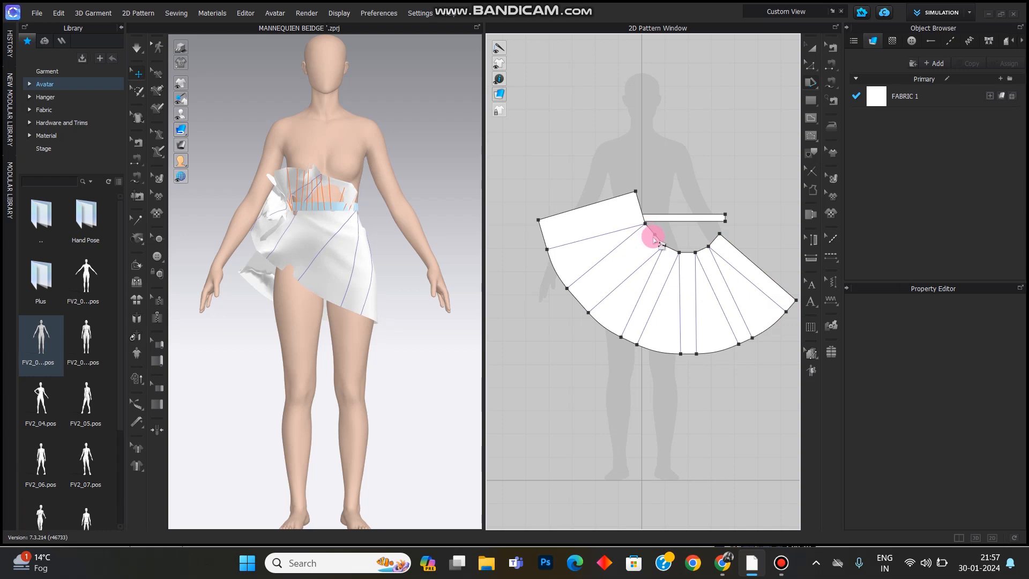
drag(655, 239, 577, 300)
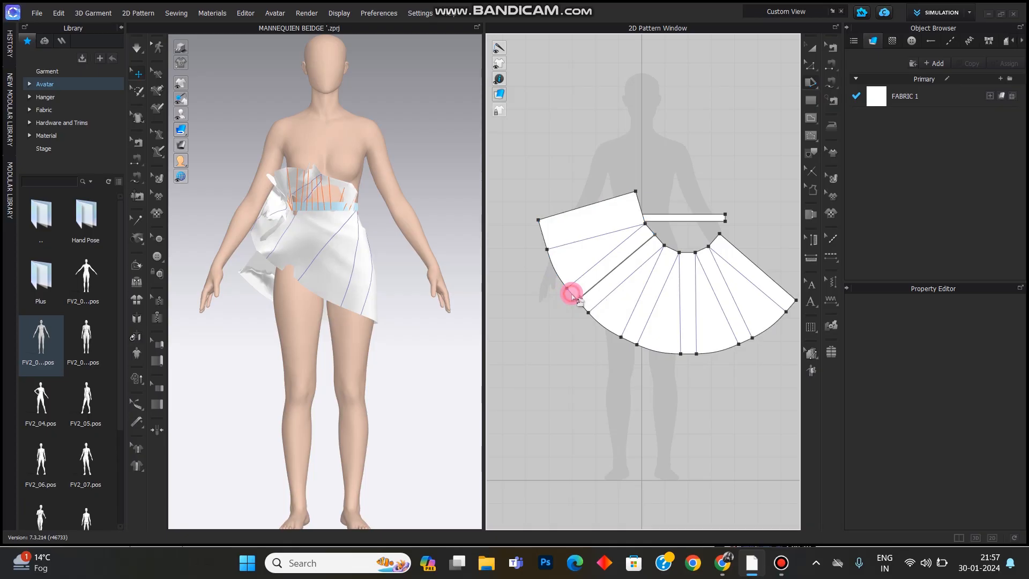
drag(569, 292, 558, 261)
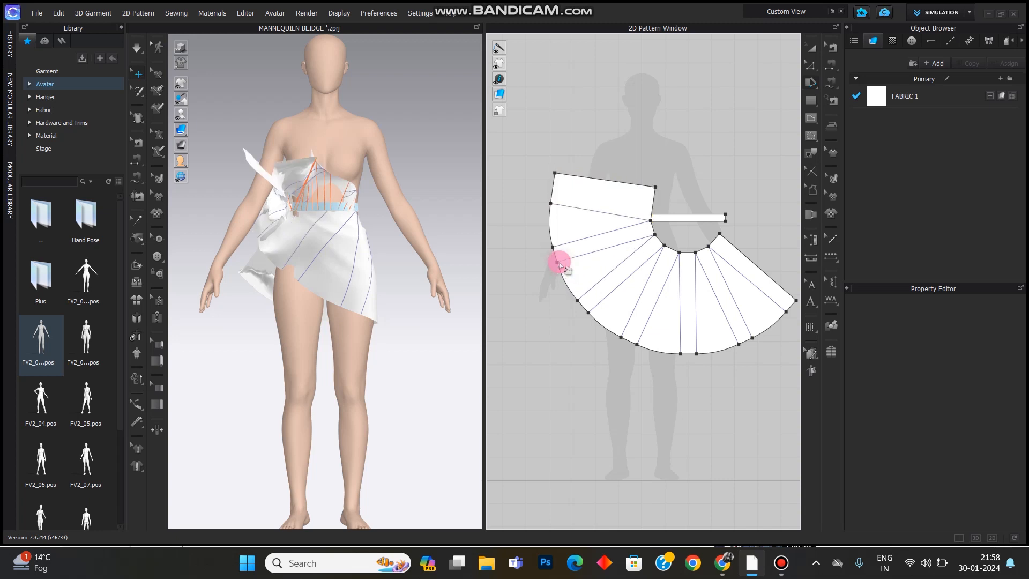
Slash & Spread the skirt's left end section from waist to hem, rotating the end strip by about 24°
click(655, 202)
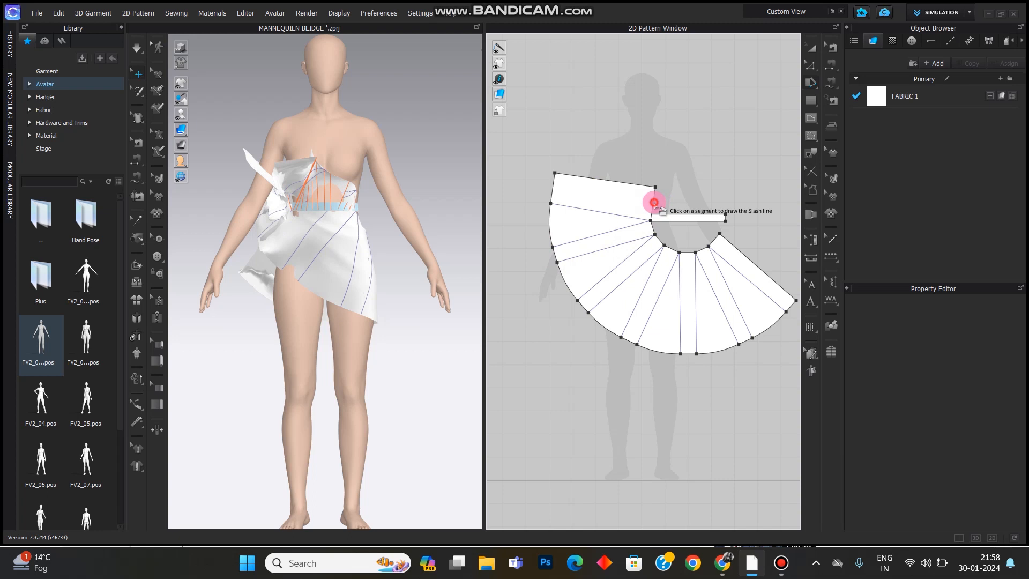
click(555, 186)
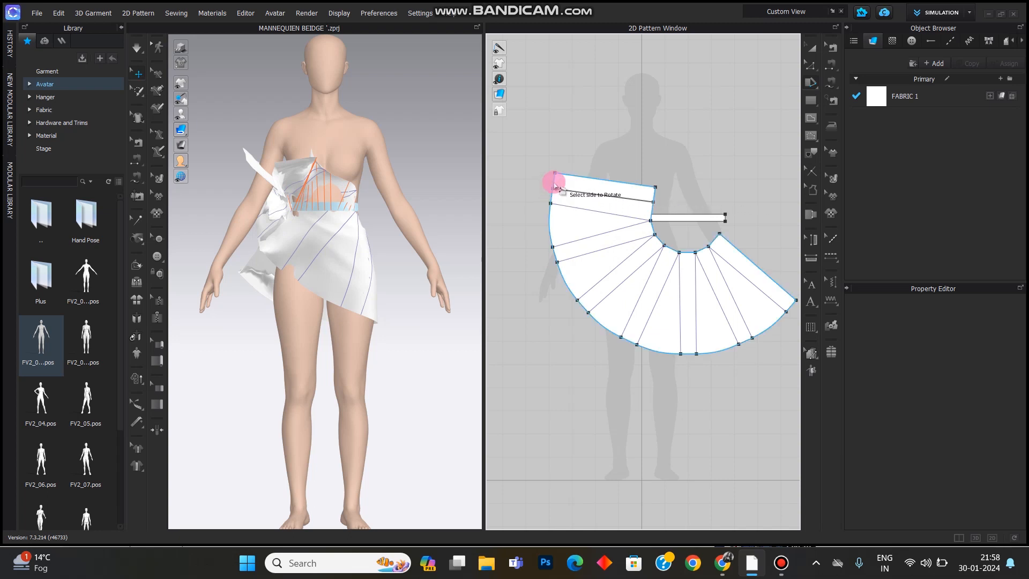
click(554, 182)
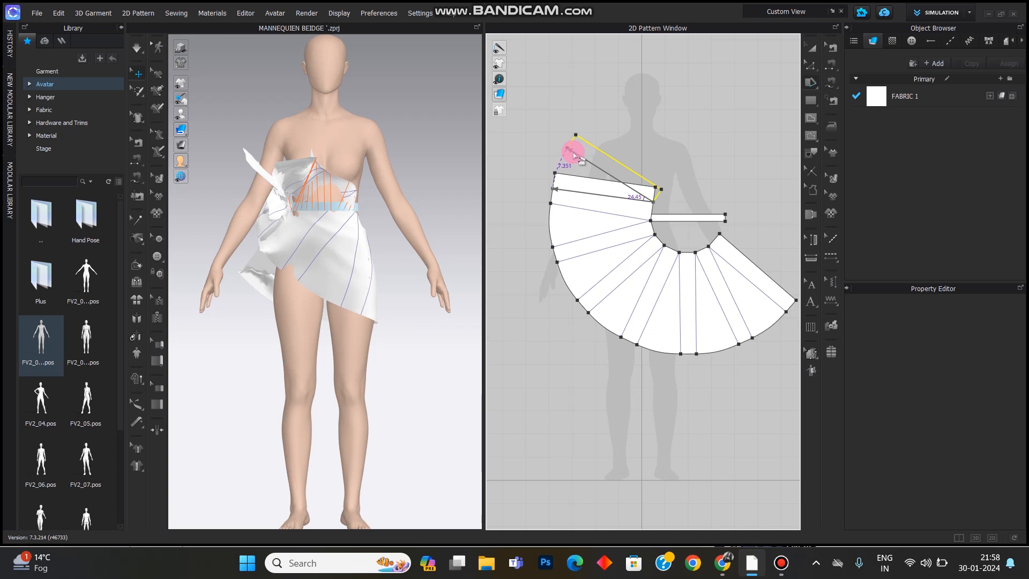
click(573, 154)
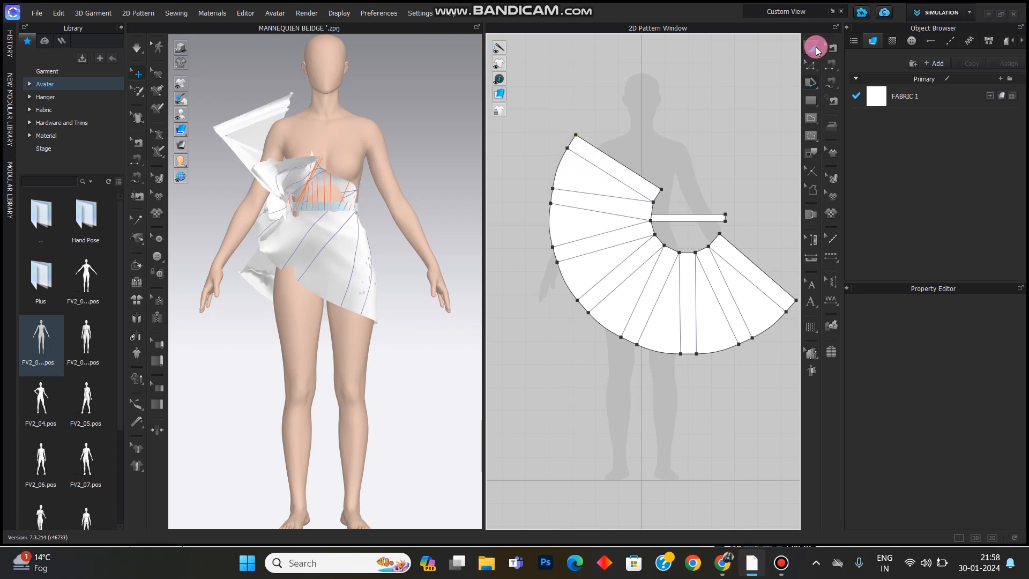
Move the flared skirt pattern below the waistband and rotate it until its waist opening faces the waistband symmetrically
click(815, 50)
drag(645, 271, 616, 377)
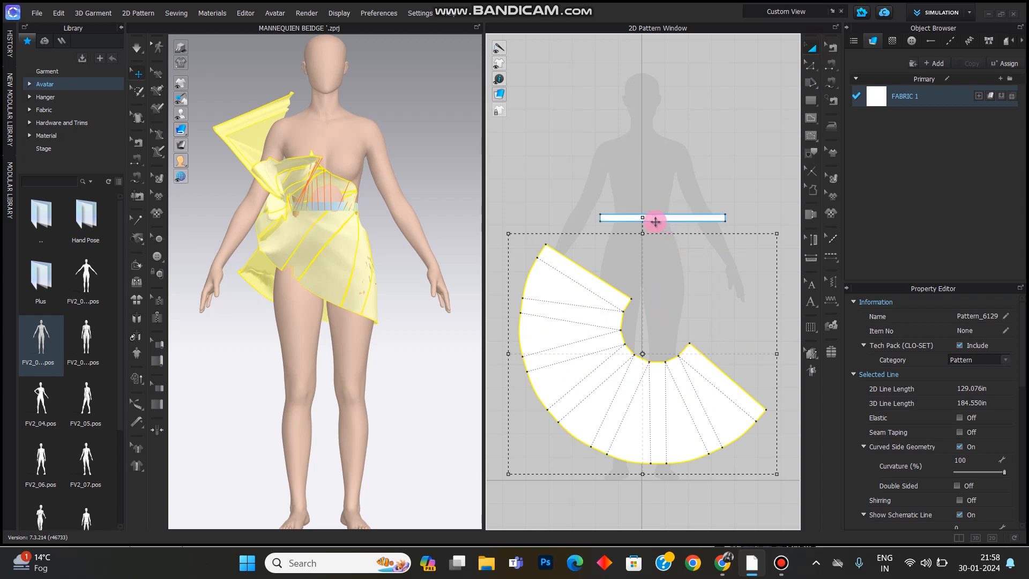
drag(633, 218, 561, 246)
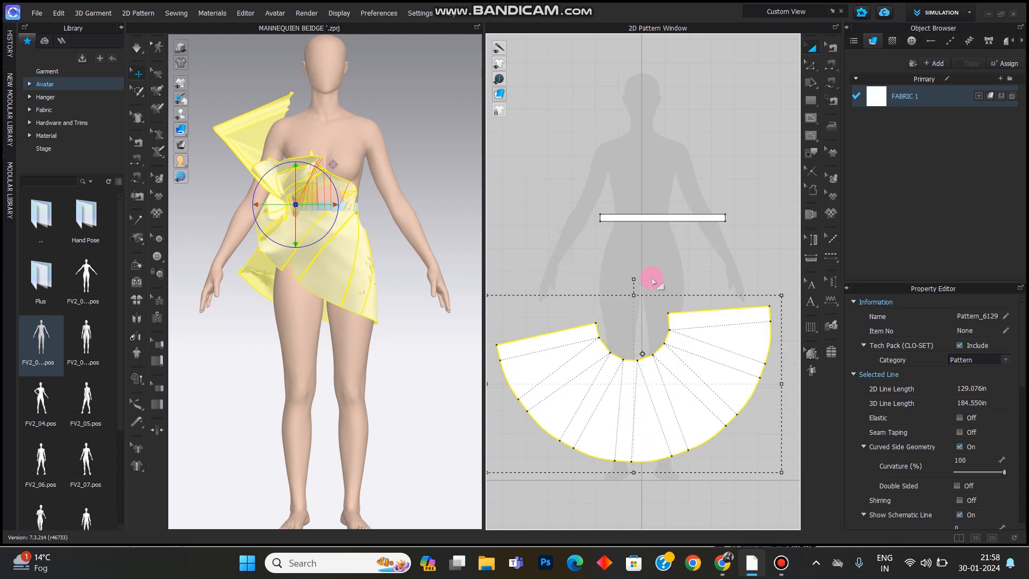
drag(637, 280, 645, 280)
click(642, 374)
drag(660, 337, 689, 252)
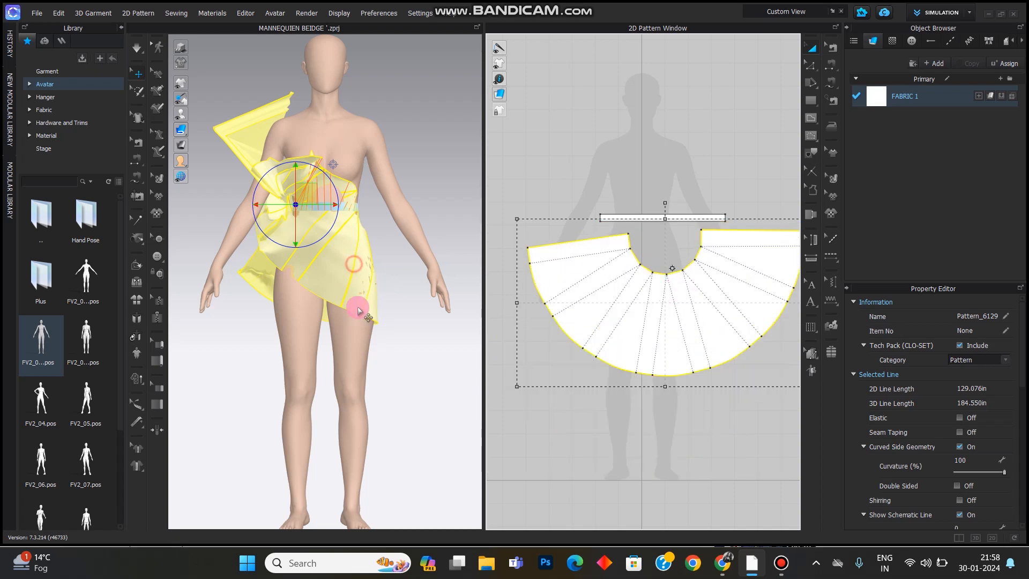
Show the avatar's arrangement points and wrap the flared skirt pattern around the front of the hips
drag(356, 287, 361, 355)
drag(182, 118, 209, 116)
drag(299, 321, 339, 431)
drag(330, 265, 326, 265)
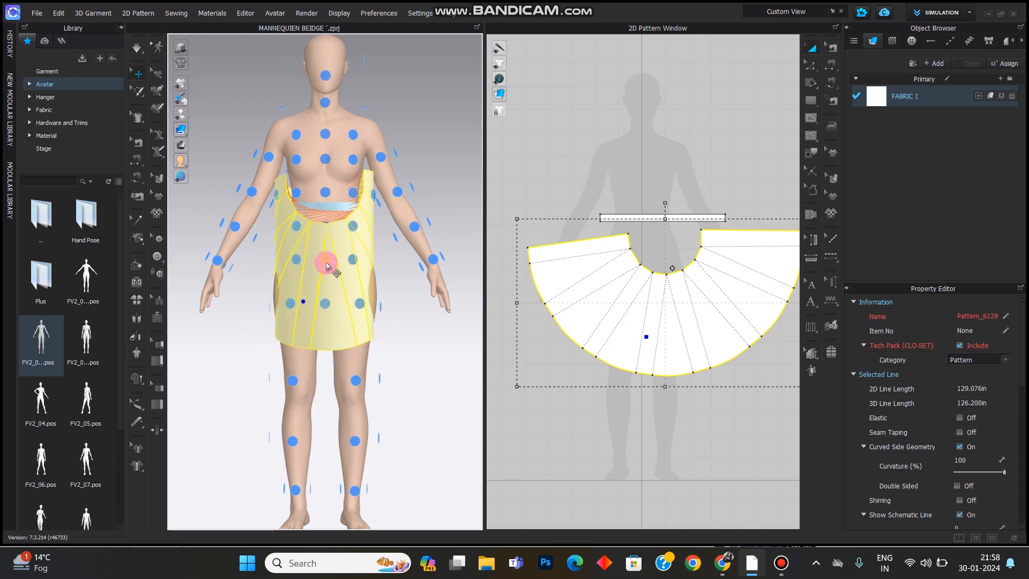
Simulate the skirt on the avatar and pull its bunched front and side fabric outward to untangle the folds
drag(326, 265, 331, 266)
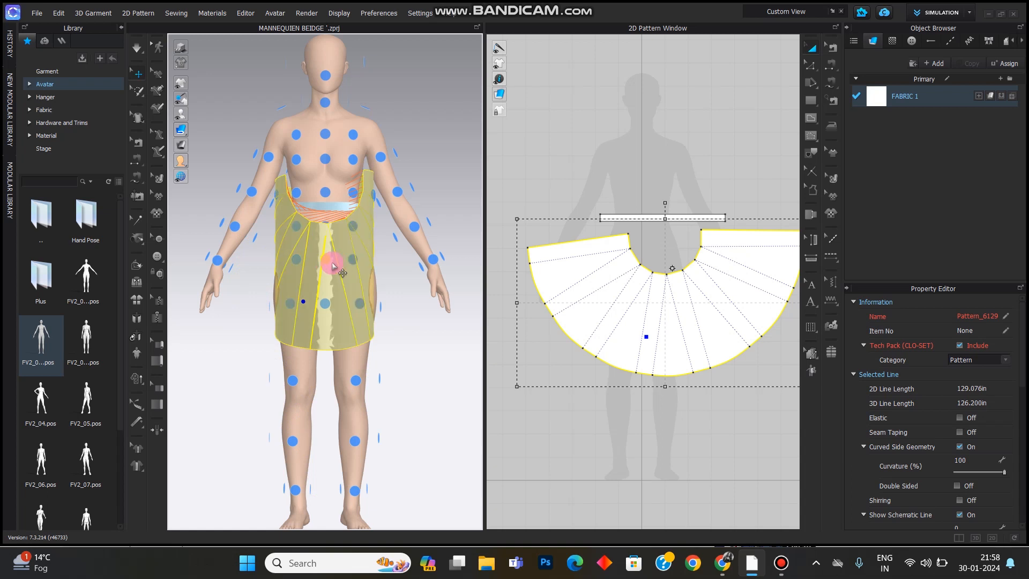
key(space)
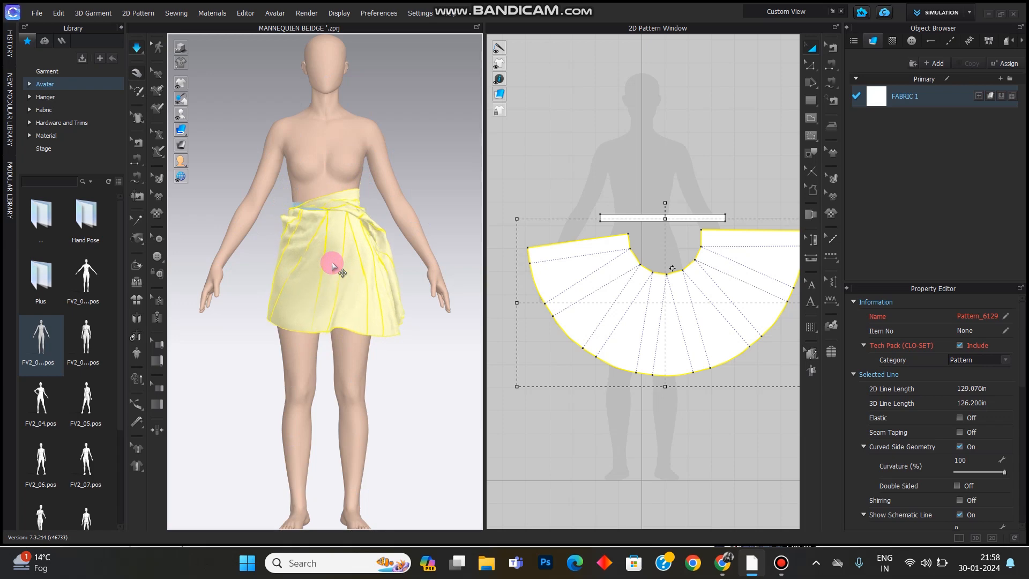
drag(332, 267, 361, 271)
right_drag(361, 271, 234, 288)
drag(315, 214, 433, 301)
drag(462, 331, 526, 354)
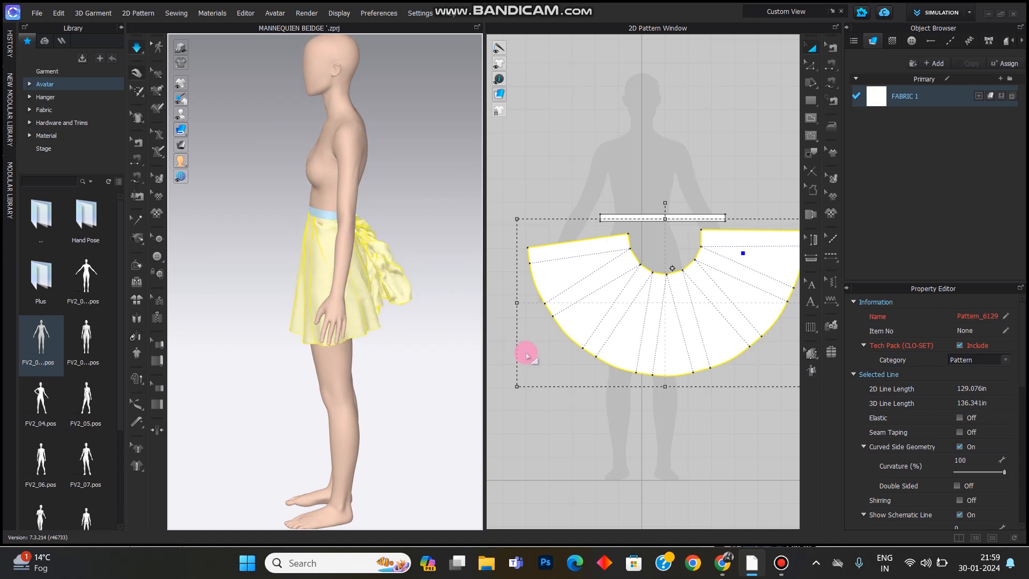
Pull the bunched fabric down beside the skirt's back opening until it hangs straight, and stop the simulation
key(2)
right_drag(404, 323, 581, 338)
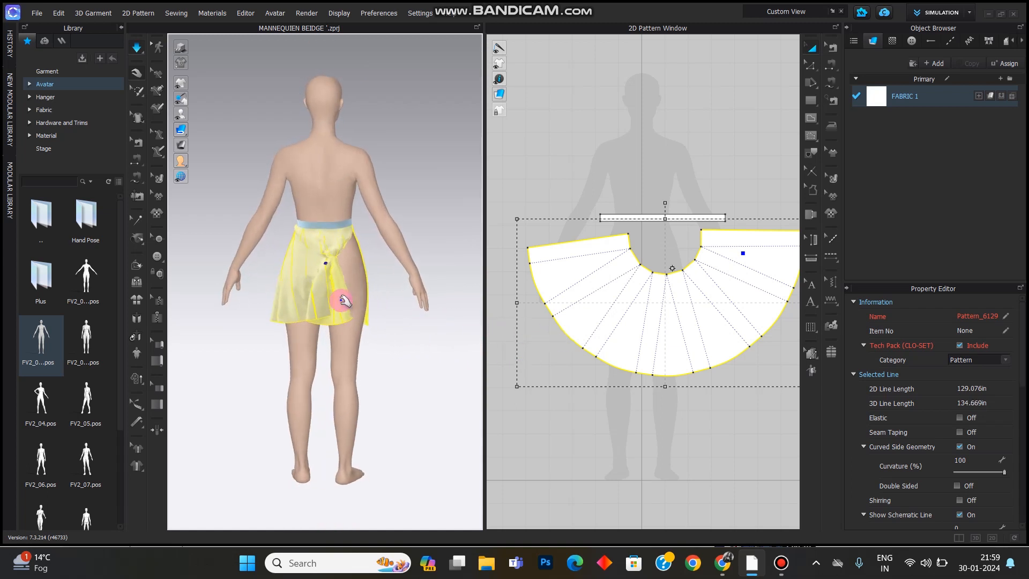
drag(330, 345, 460, 360)
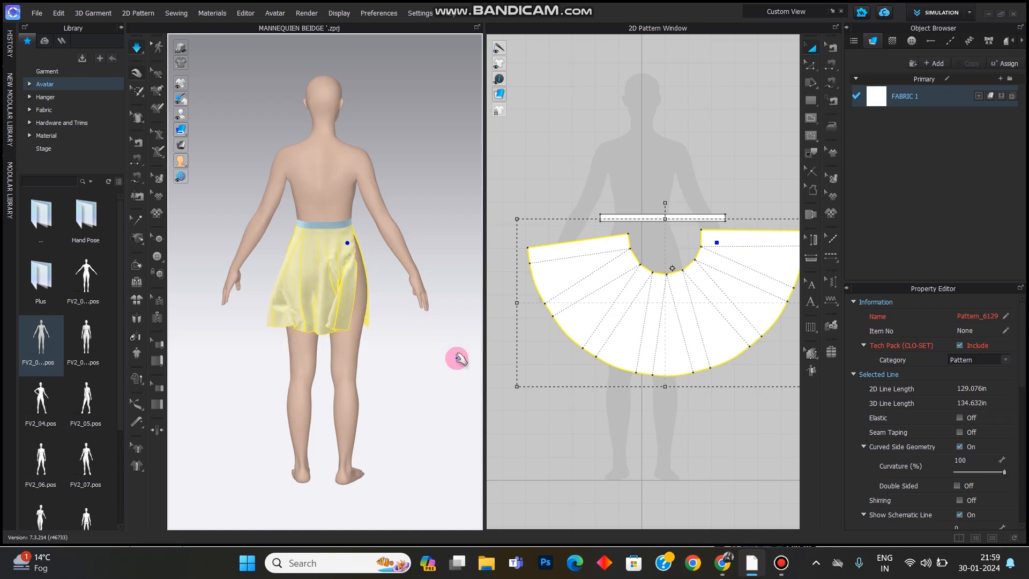
key(2)
key(space)
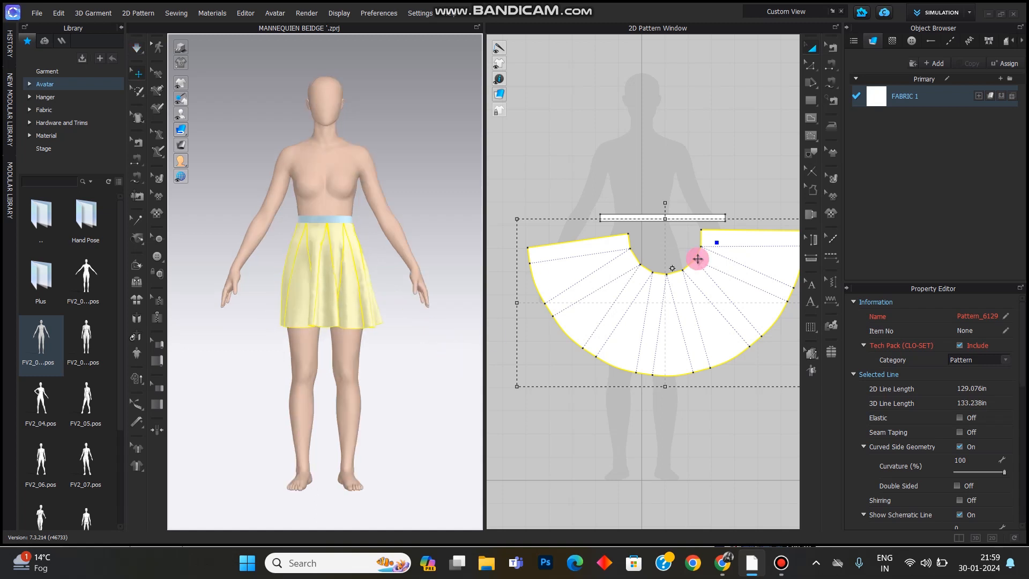
Sew the skirt's two straight end edges together with Segment Sewing and simulate to close the opening
click(831, 65)
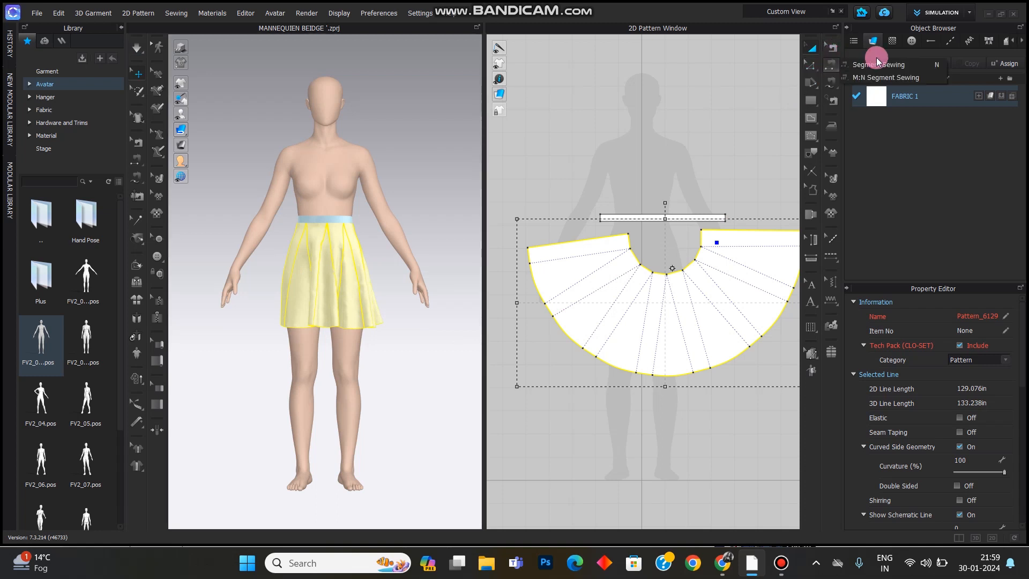
click(721, 229)
click(624, 217)
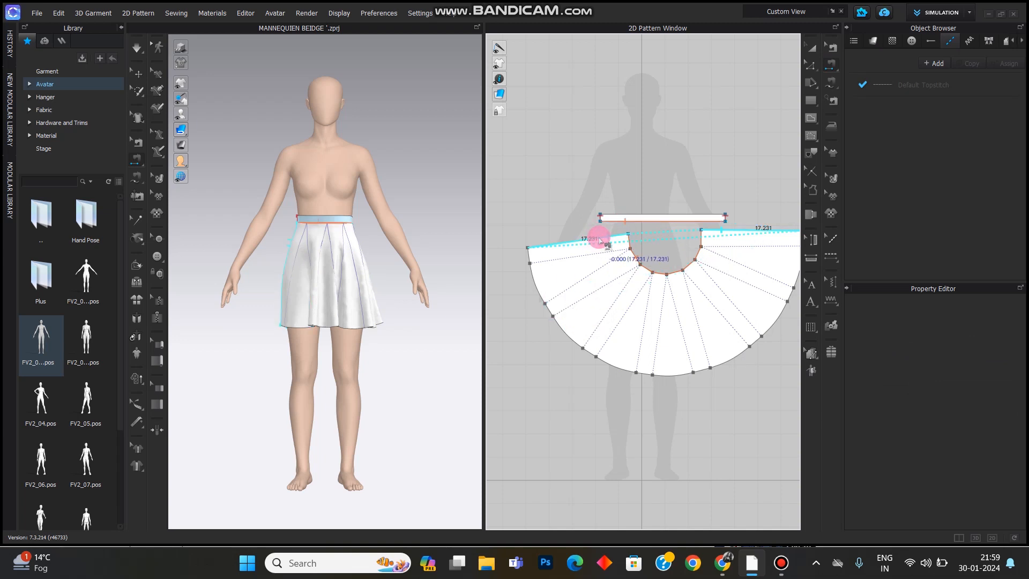
click(599, 238)
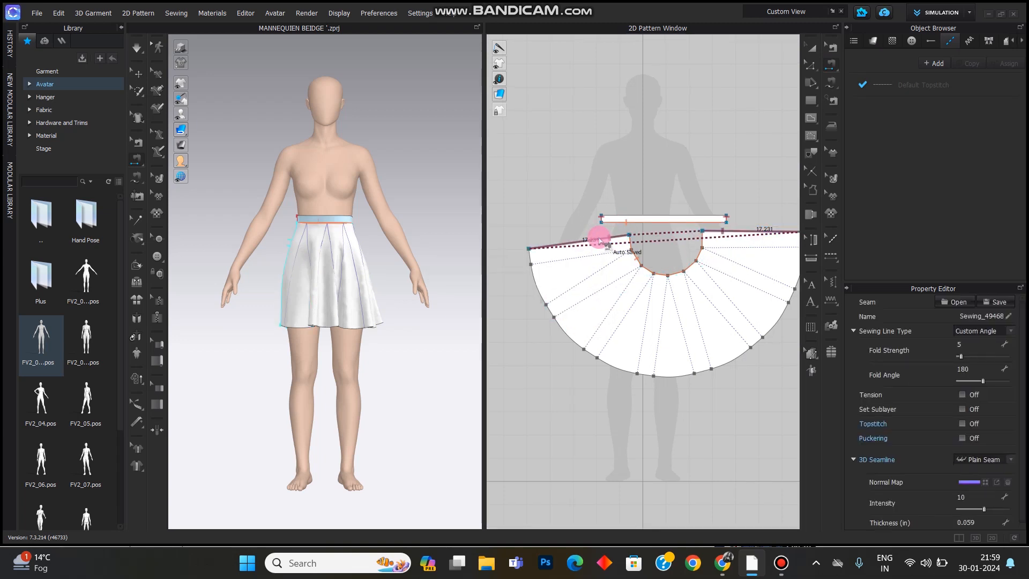
key(space)
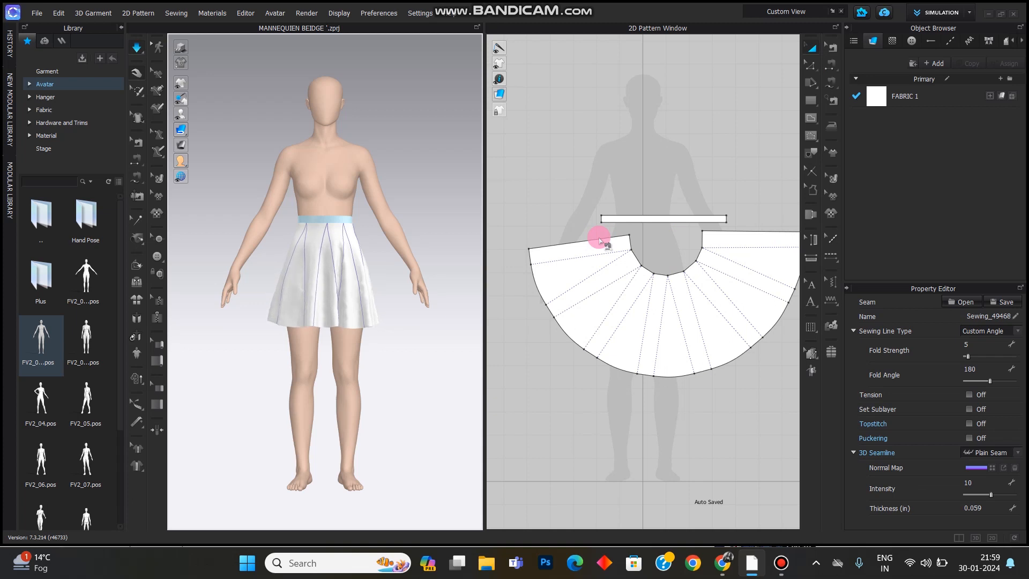
Apply the Cotton_Canvas fabric from the fabric library to the skirt and pull its hem outward during simulation
click(41, 110)
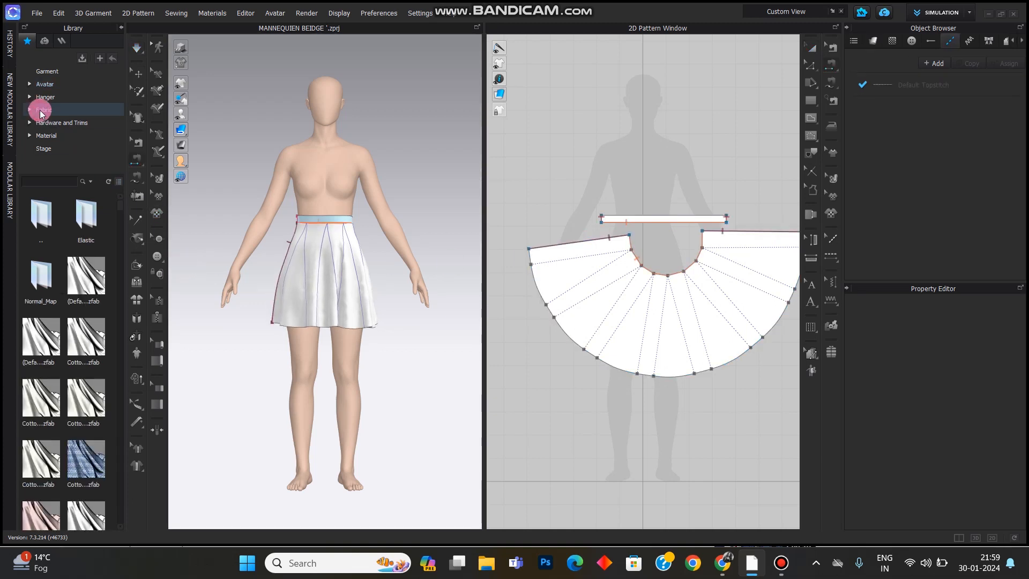
click(44, 339)
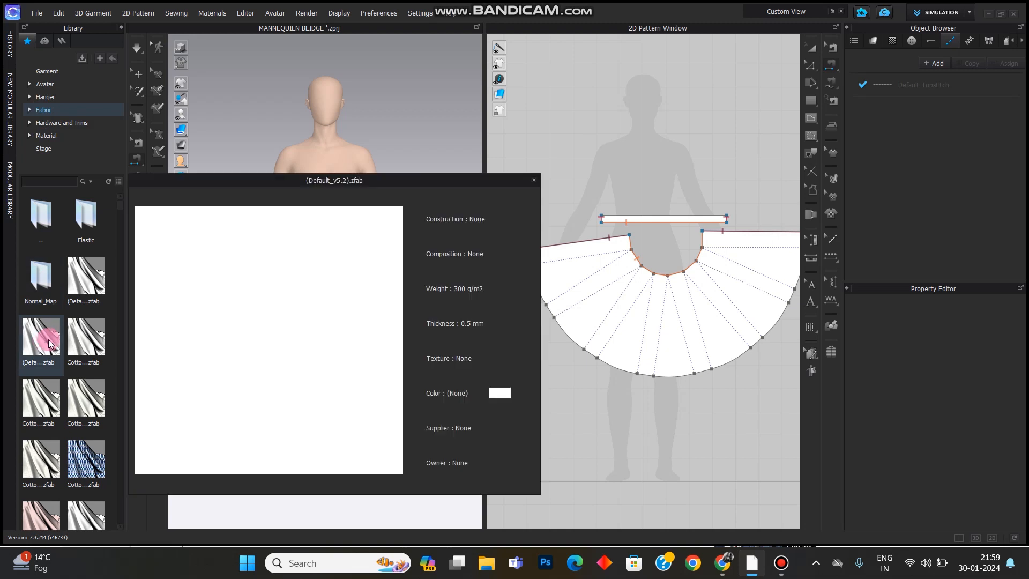
click(73, 337)
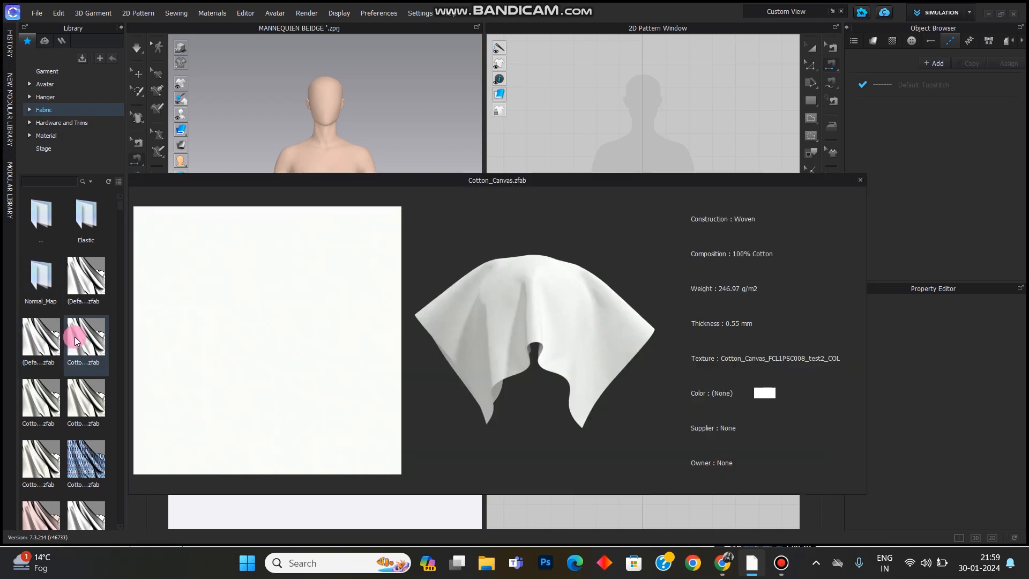
drag(72, 340, 292, 286)
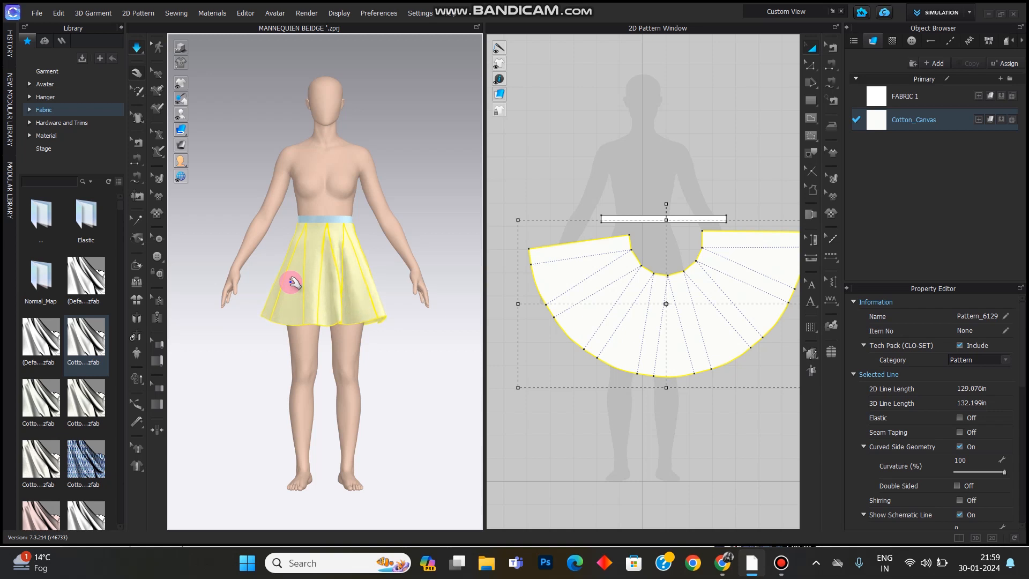
drag(379, 317, 404, 315)
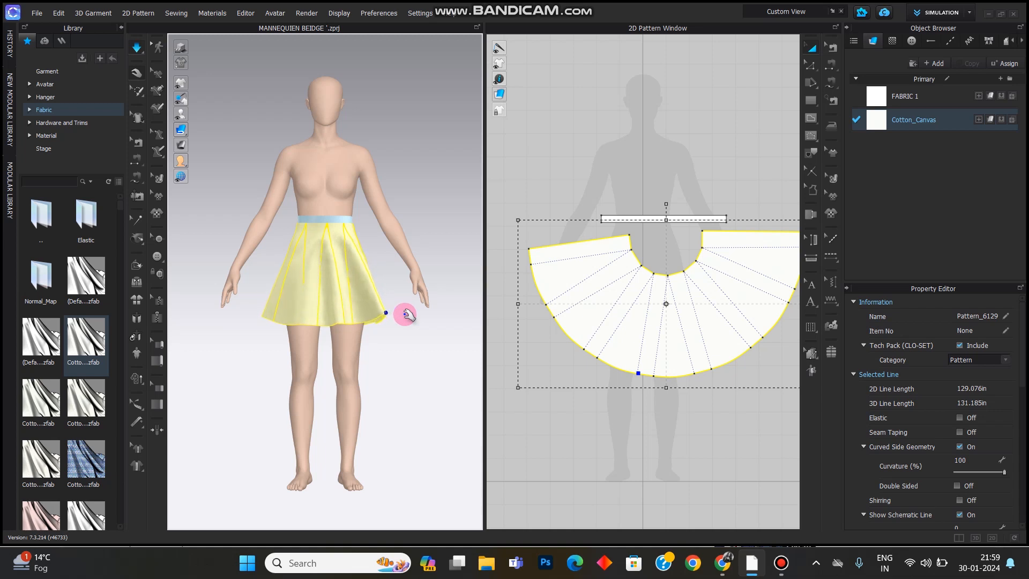
Select the skirt and waistband patterns together and assign the Cotton_Canvas fabric to both
key(n)
click(810, 48)
click(870, 116)
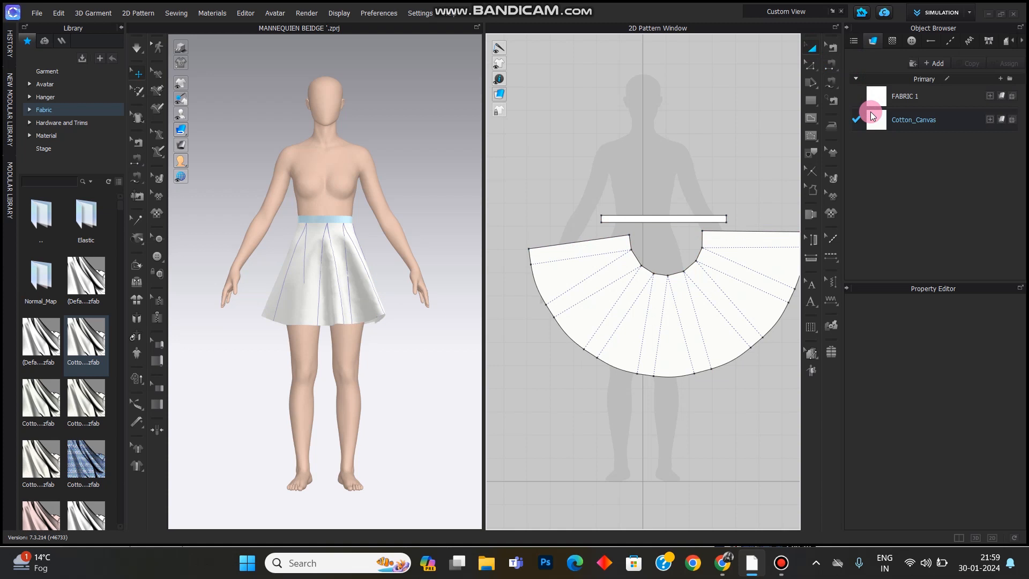
click(870, 102)
ctrl+click(881, 119)
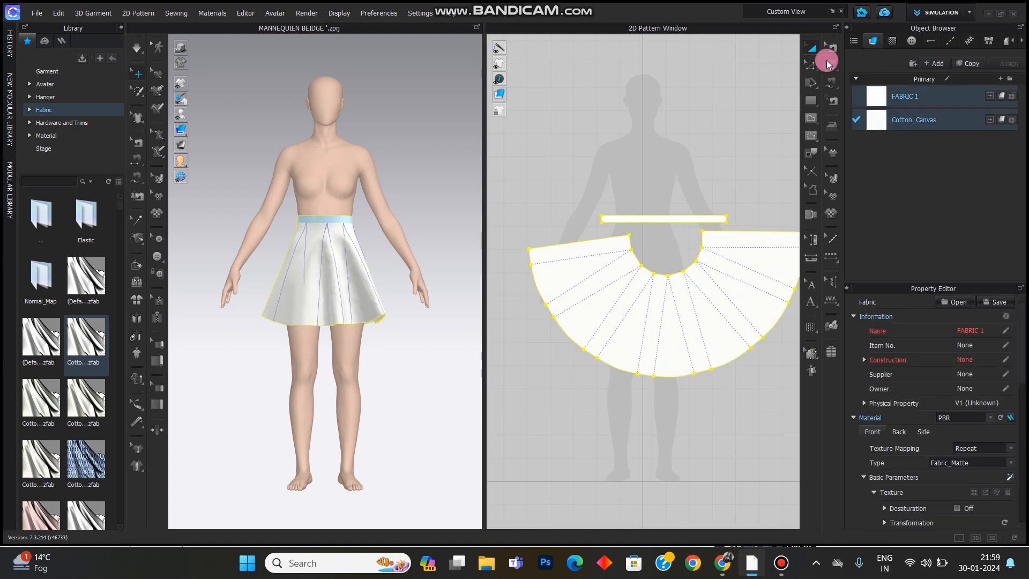
click(680, 128)
key(ctrl+a)
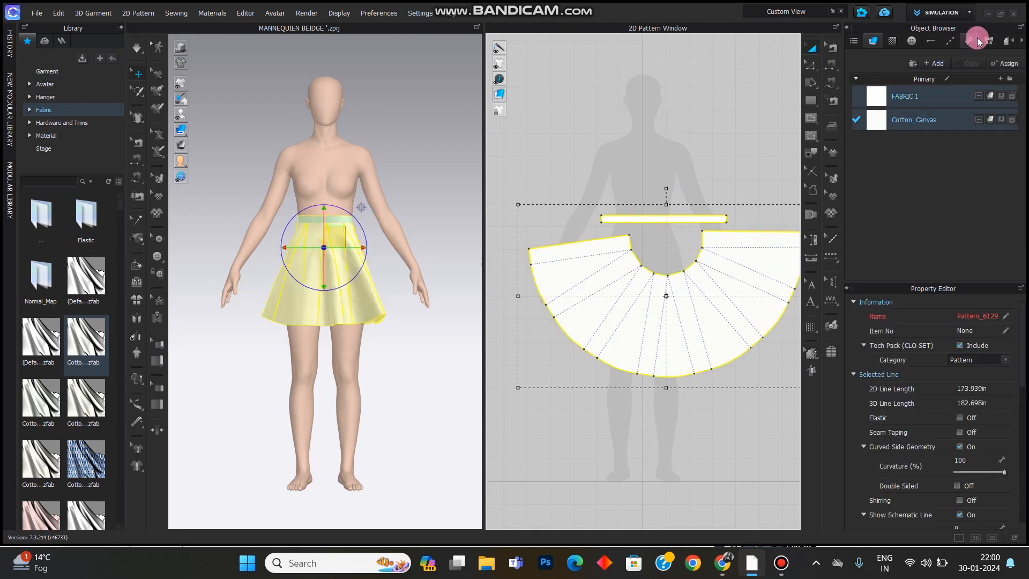
click(1001, 118)
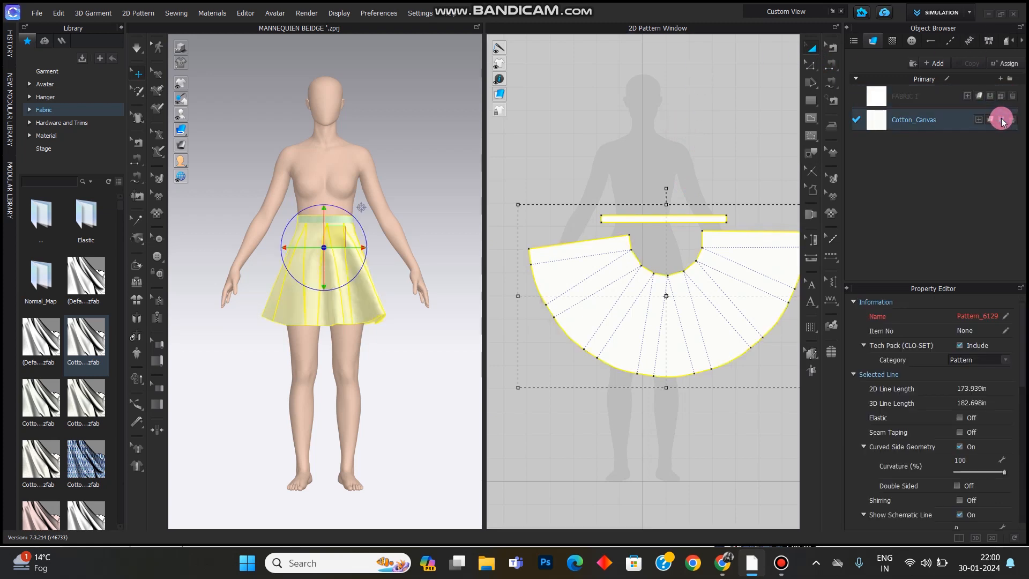
Set the Cotton_Canvas fabric's colour to dark grey #363636 and apply it
click(937, 122)
scroll(954, 384, down, 3)
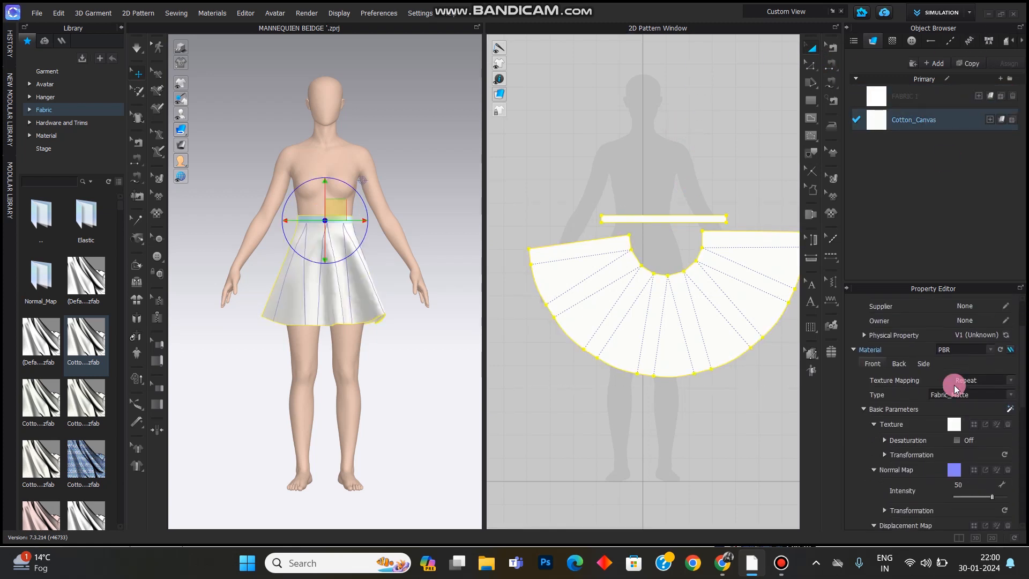
scroll(956, 387, down, 5)
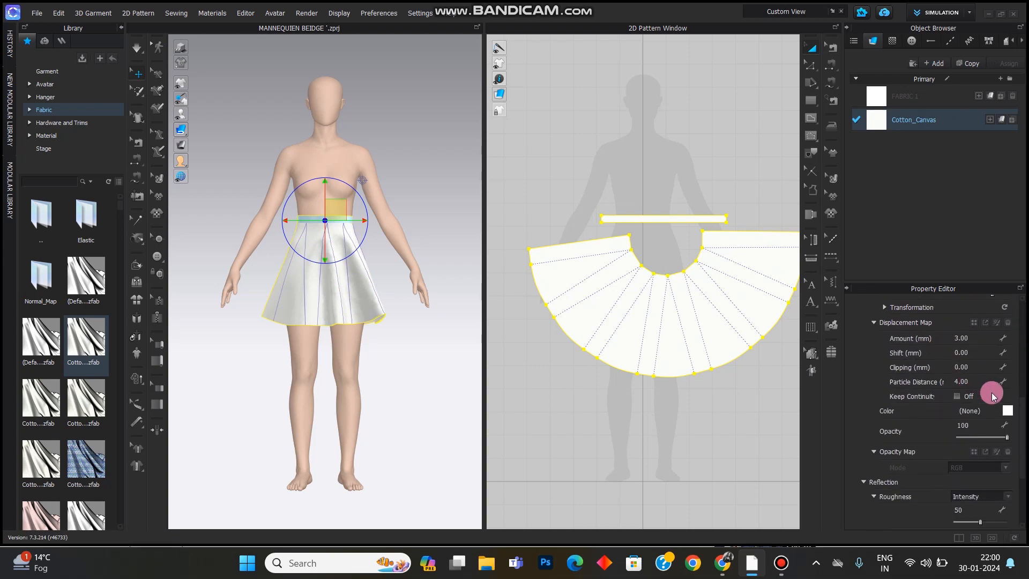
click(1006, 410)
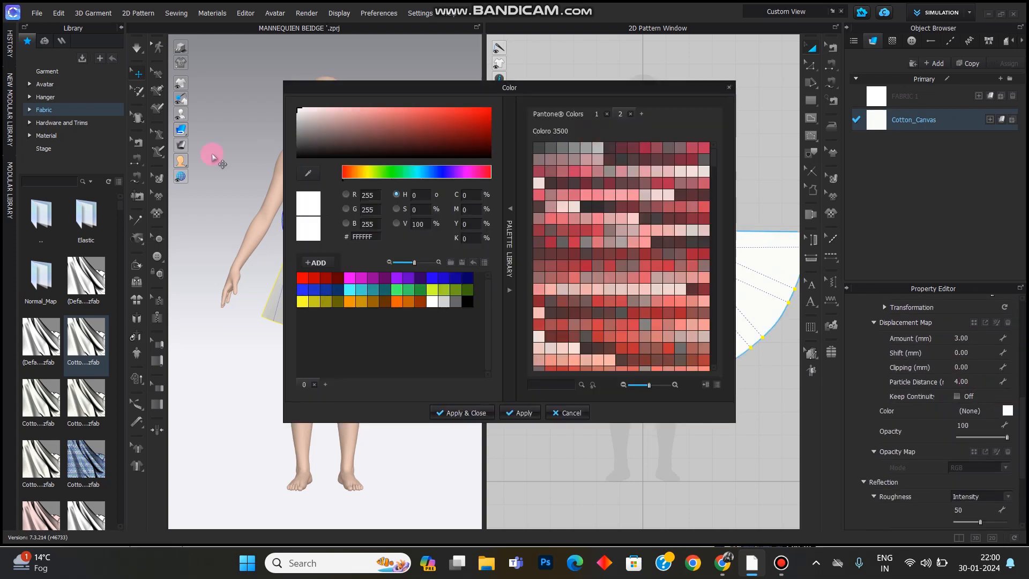
click(299, 149)
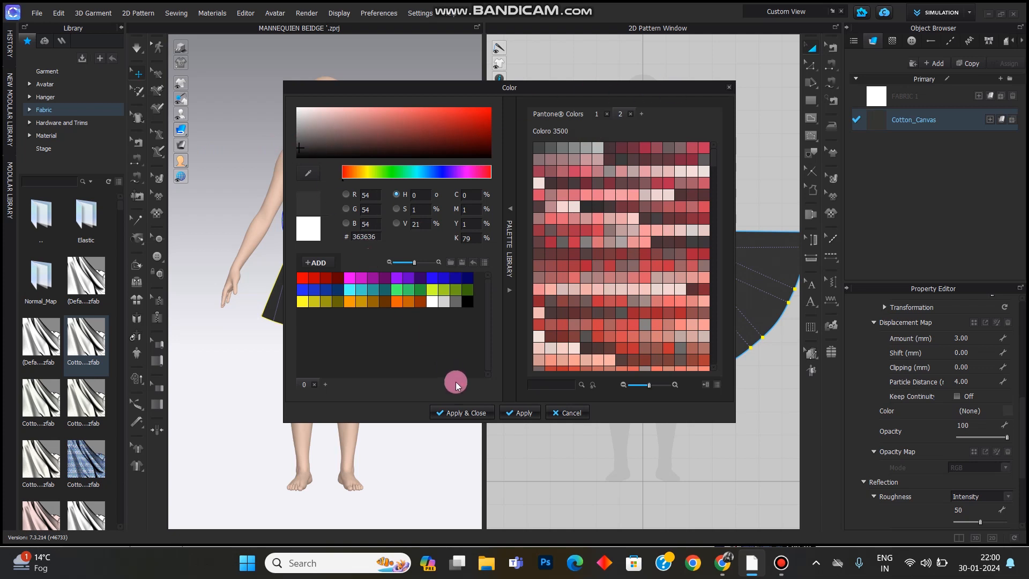
click(461, 409)
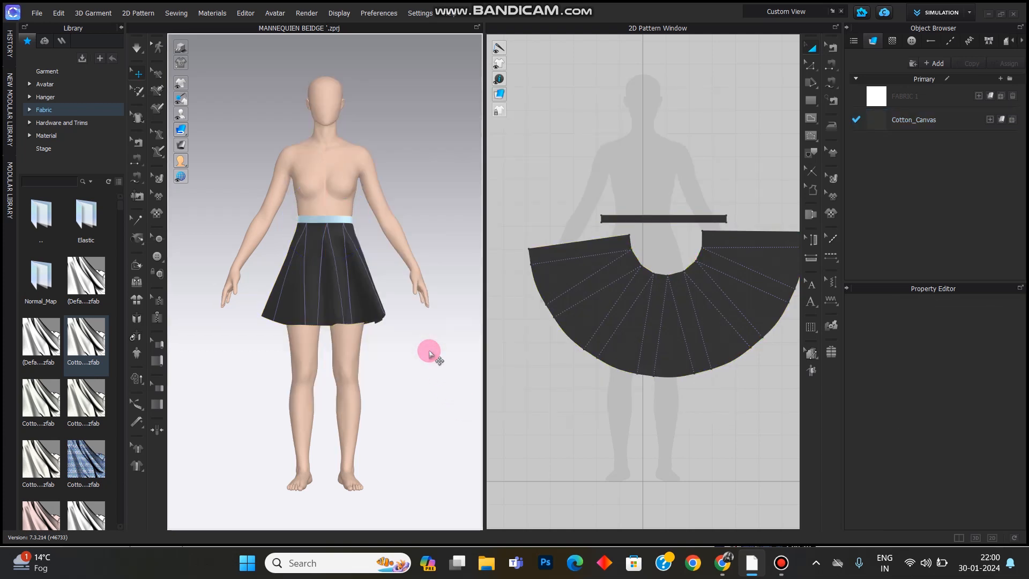
Select all pattern pieces, unfreeze the waistband, and clear the selection
key(ctrl+a)
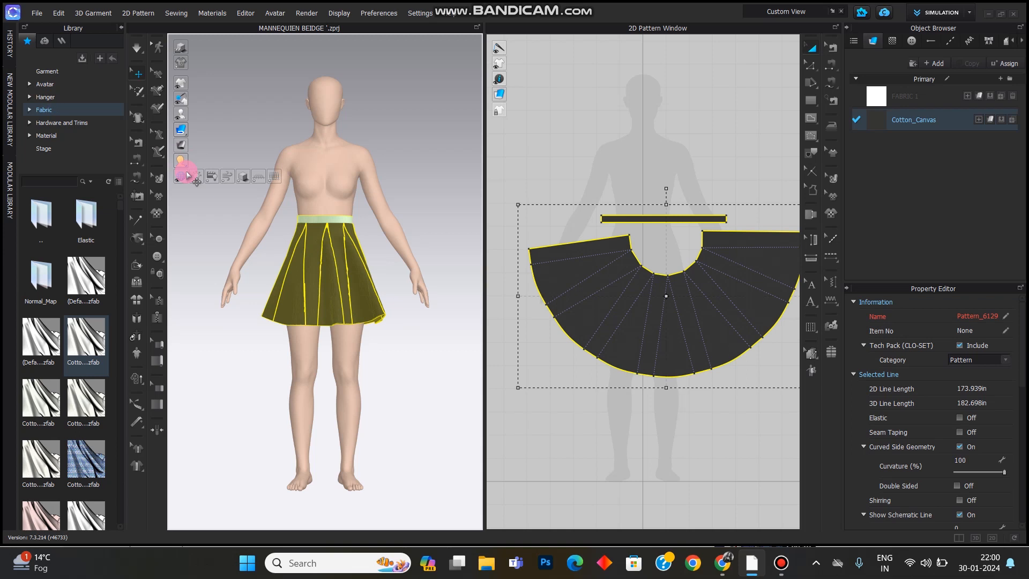
key(ctrl+k)
key(ctrl+h)
click(329, 341)
scroll(328, 341, up, 5)
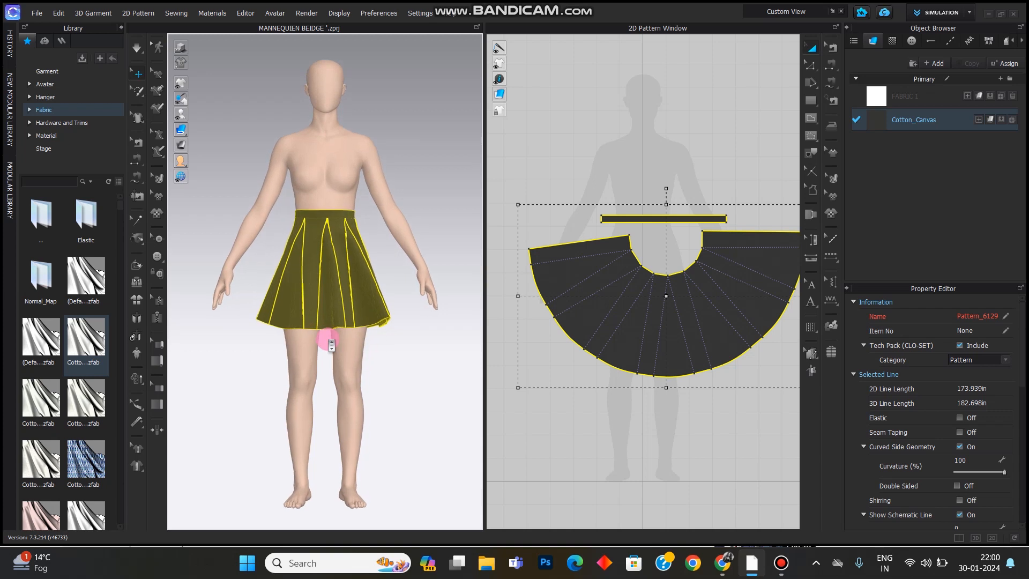
click(412, 290)
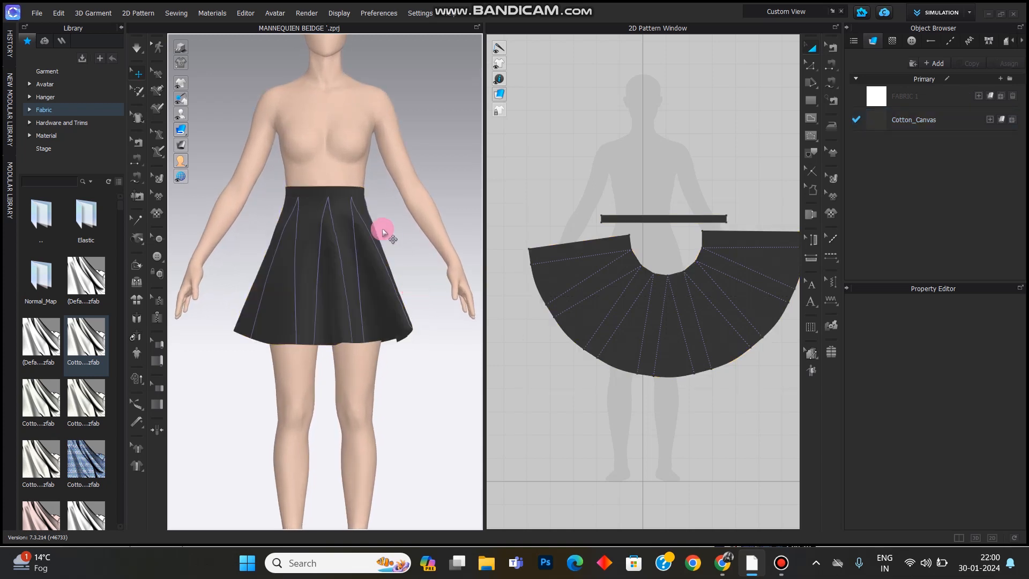
Hide the internal lines on the 3D garment and inspect the finished skirt from the front
drag(178, 86, 253, 85)
scroll(291, 277, up, 2)
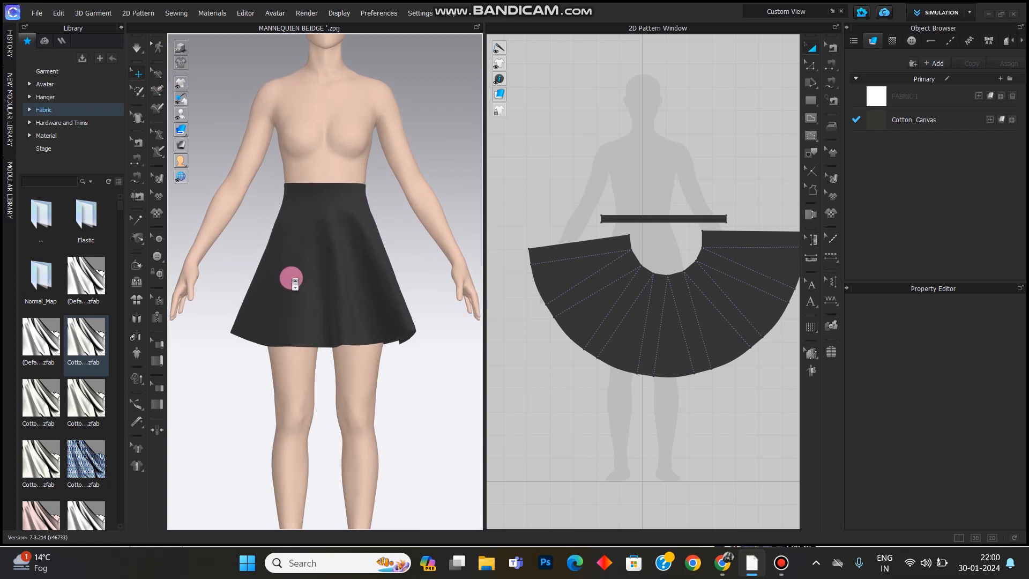
scroll(291, 278, down, 2)
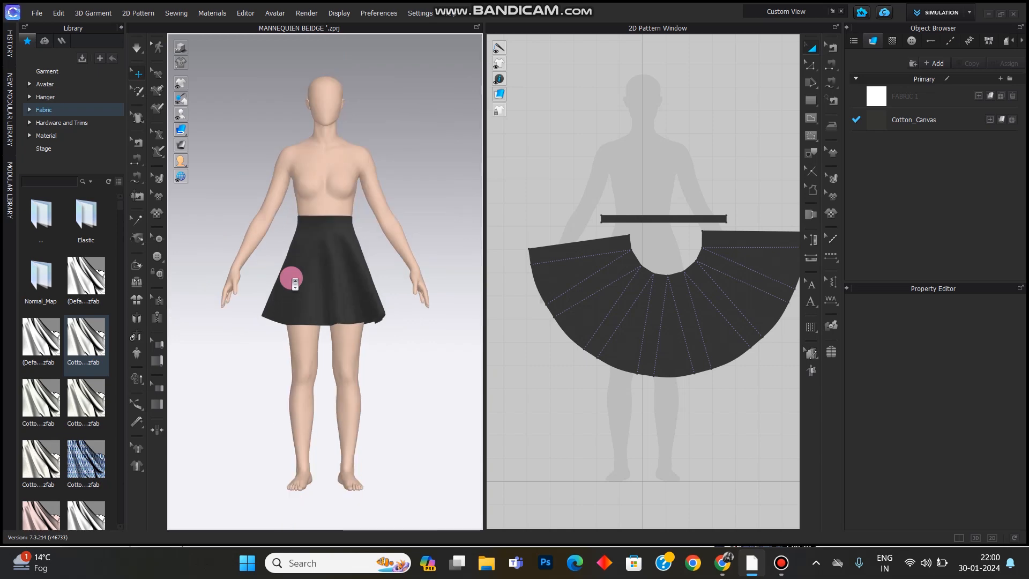